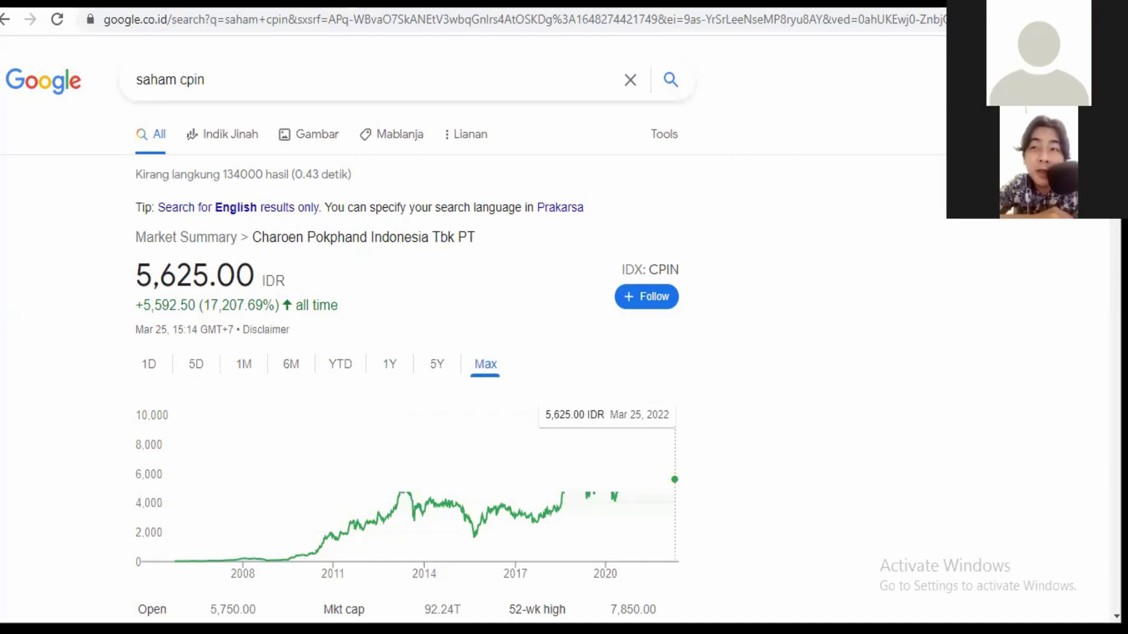
Close the profile picture dialog and examine CPIN's all-time price chart and key statistics in the "saham cpin" search results.
scroll(412, 329, down, 15)
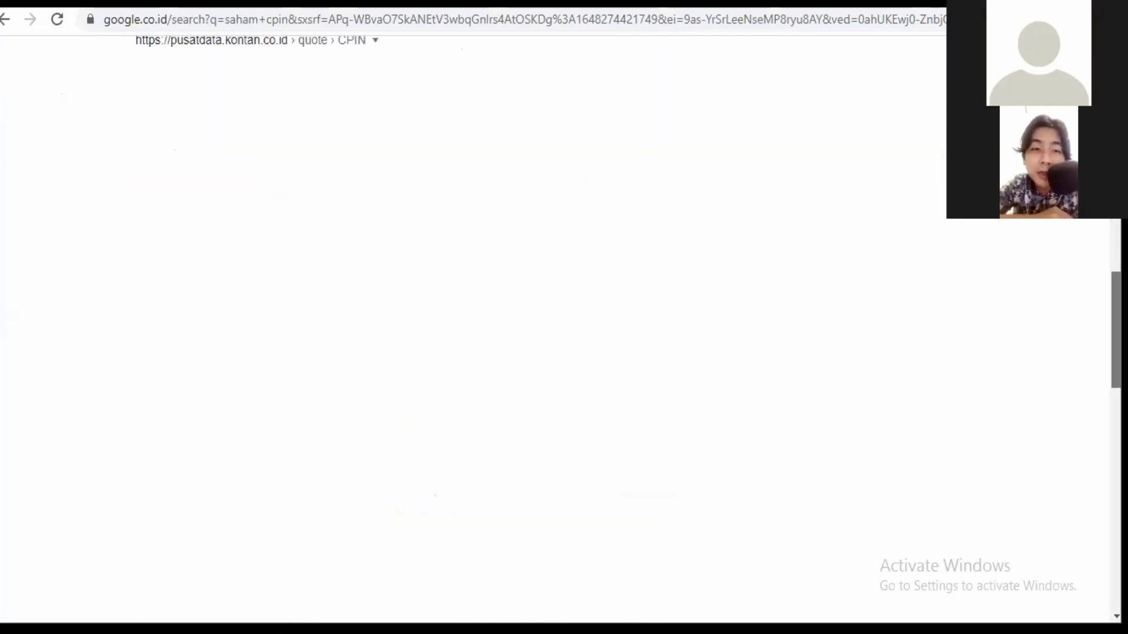
scroll(411, 329, up, 12)
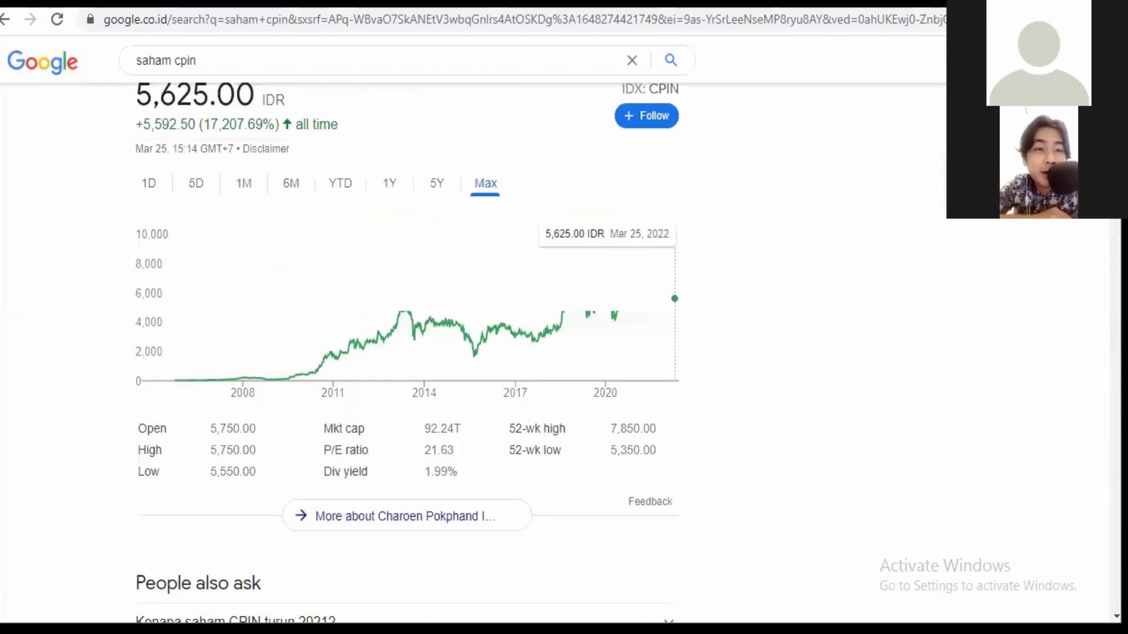
scroll(411, 329, up, 2)
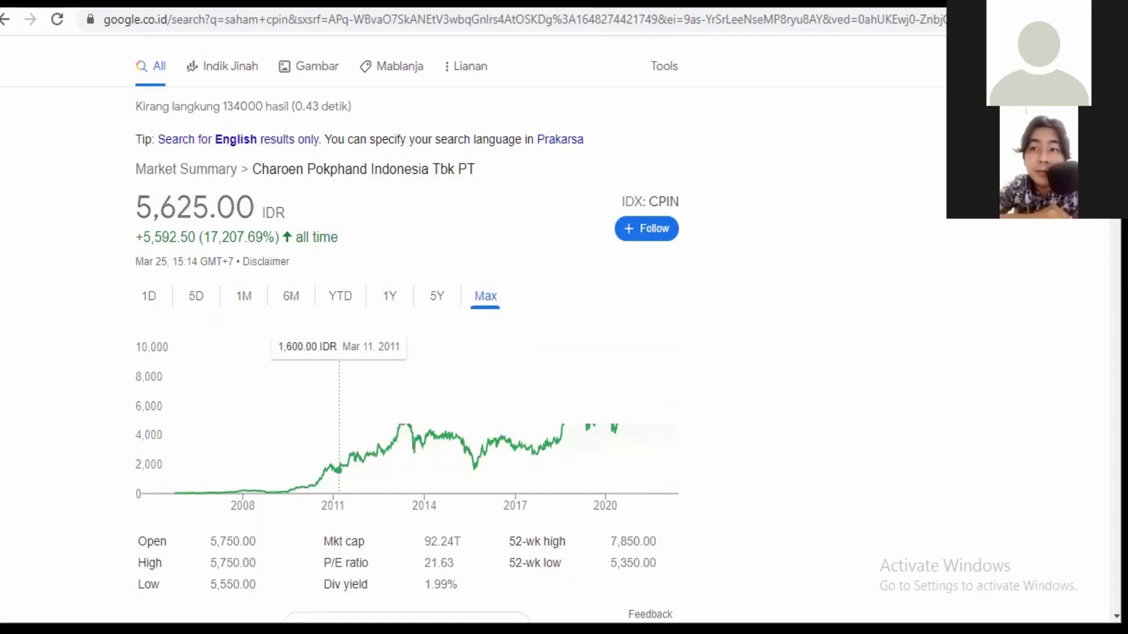
scroll(458, 88, up, 2)
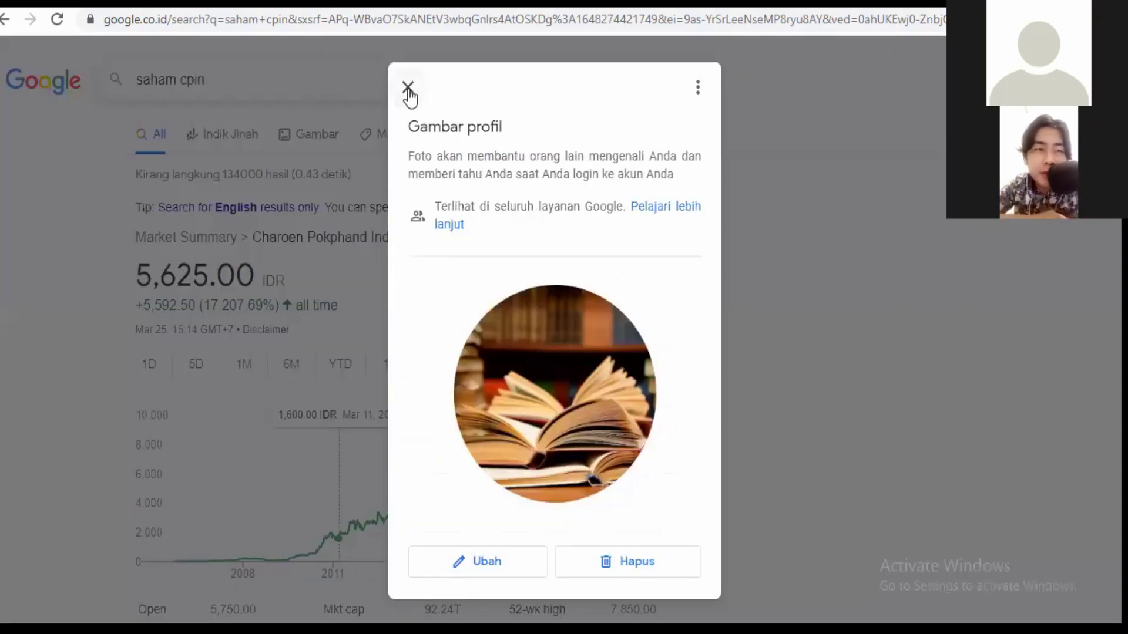
click(407, 88)
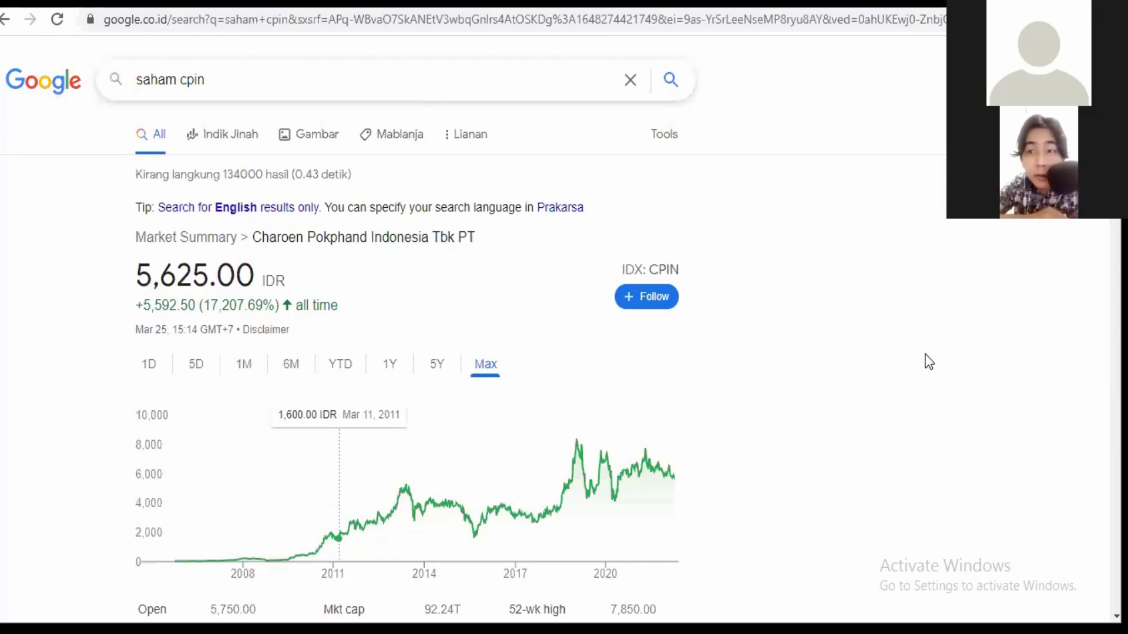
scroll(405, 352, down, 6)
scroll(405, 353, up, 2)
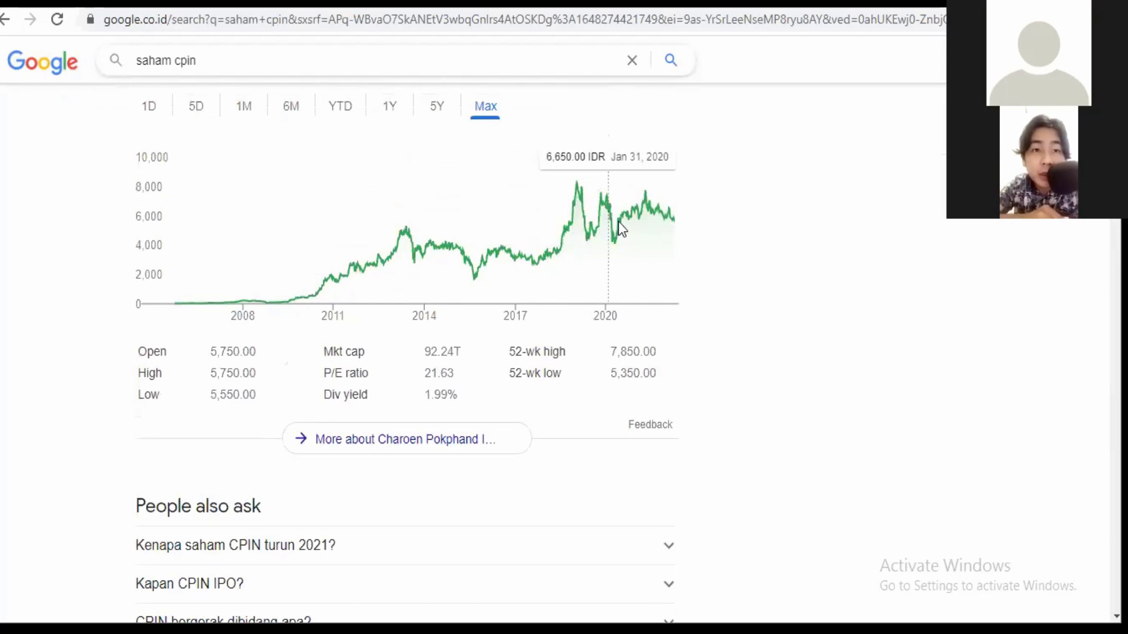
drag(675, 210, 699, 221)
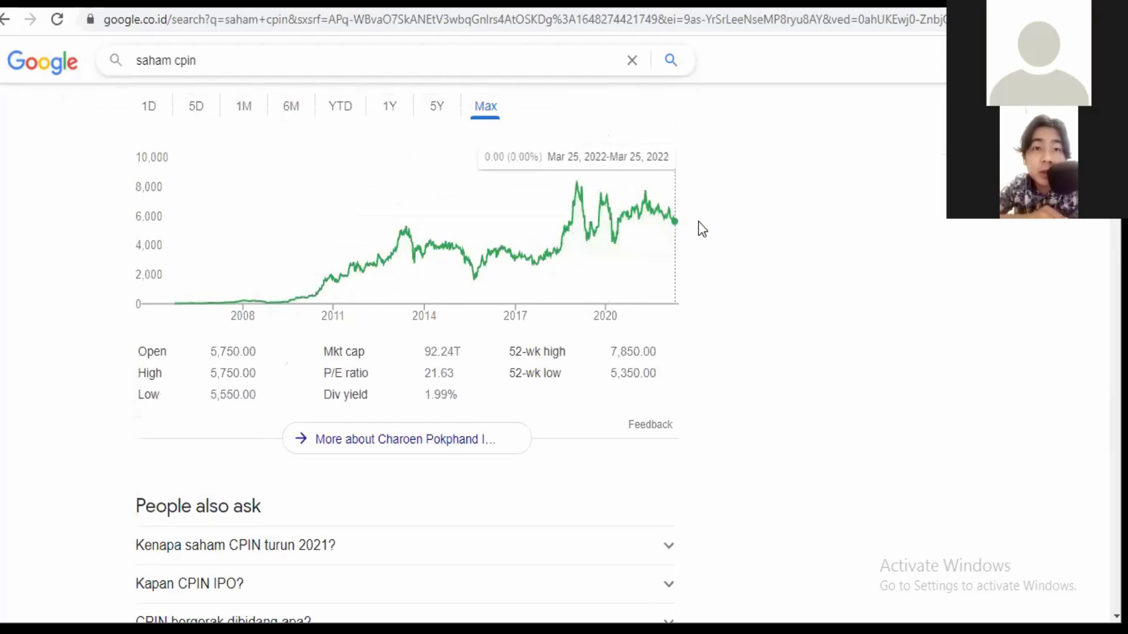
scroll(784, 197, up, 2)
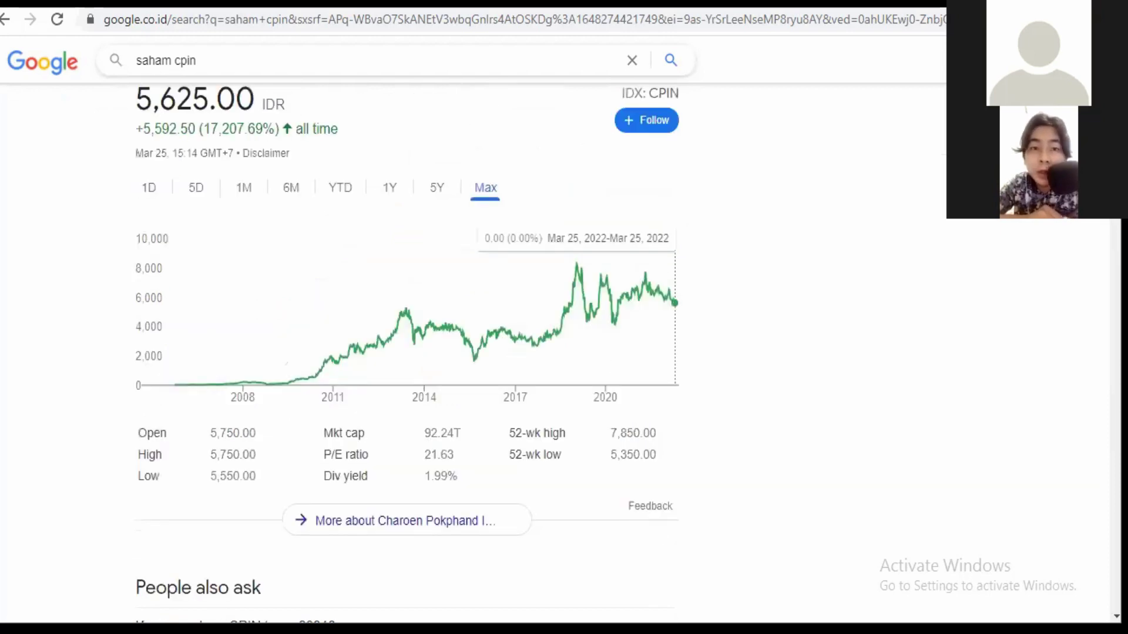
scroll(783, 198, down, 3)
scroll(784, 197, down, 1)
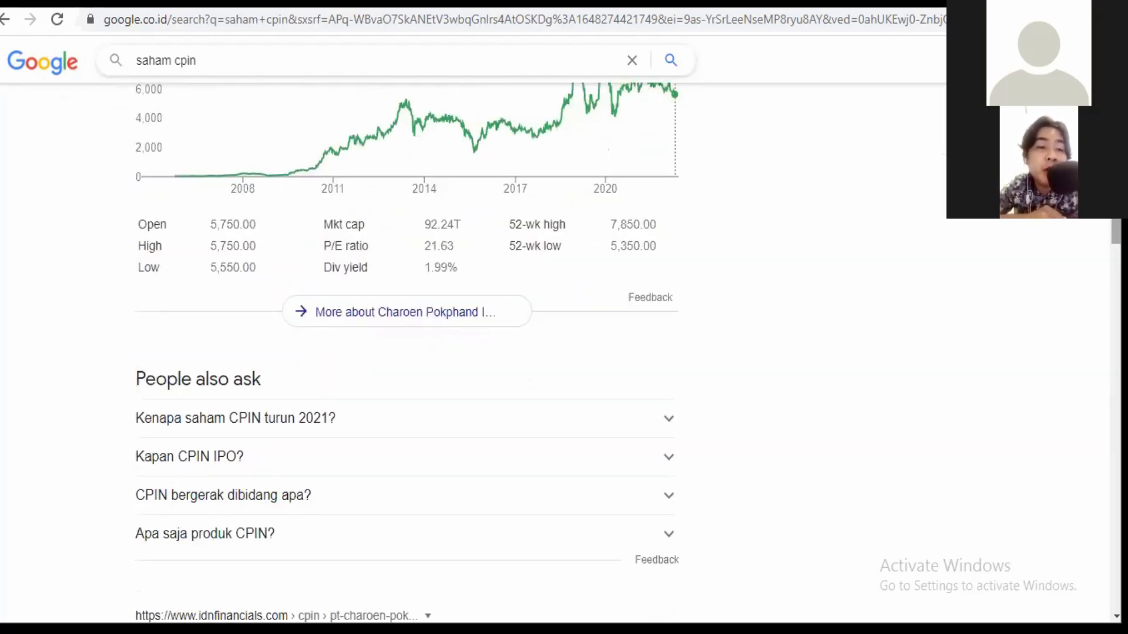
Switch to Excel and examine the equity (Ekuitas) figures and yearly growth formulas for 2019 and 2020 on the CPIN sheet.
key(alt+Tab)
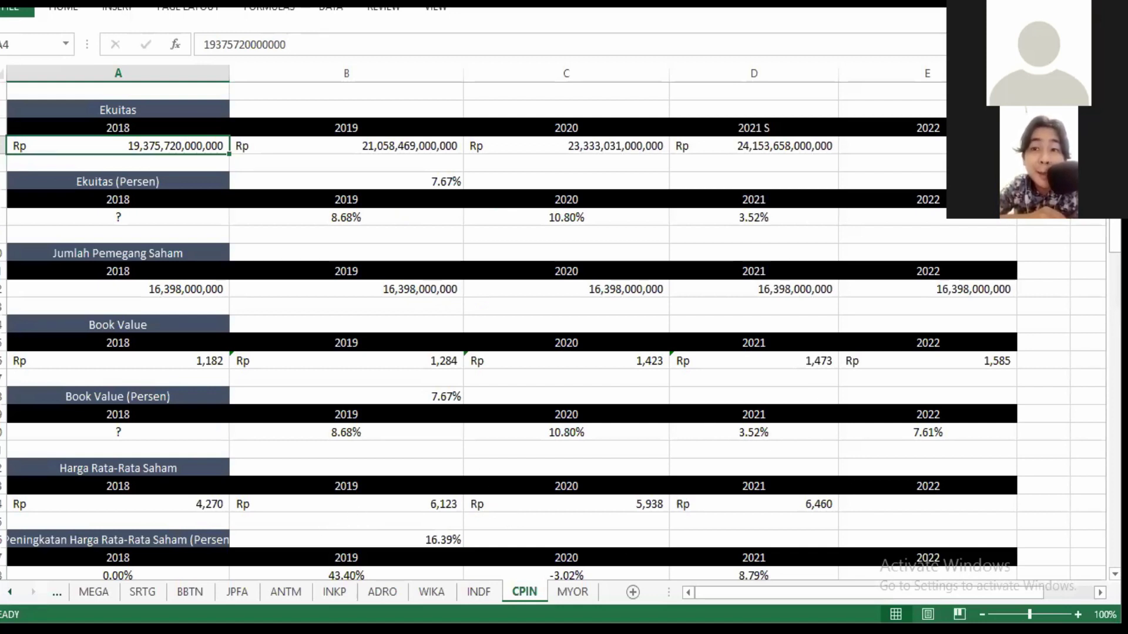
drag(1114, 235, 1115, 235)
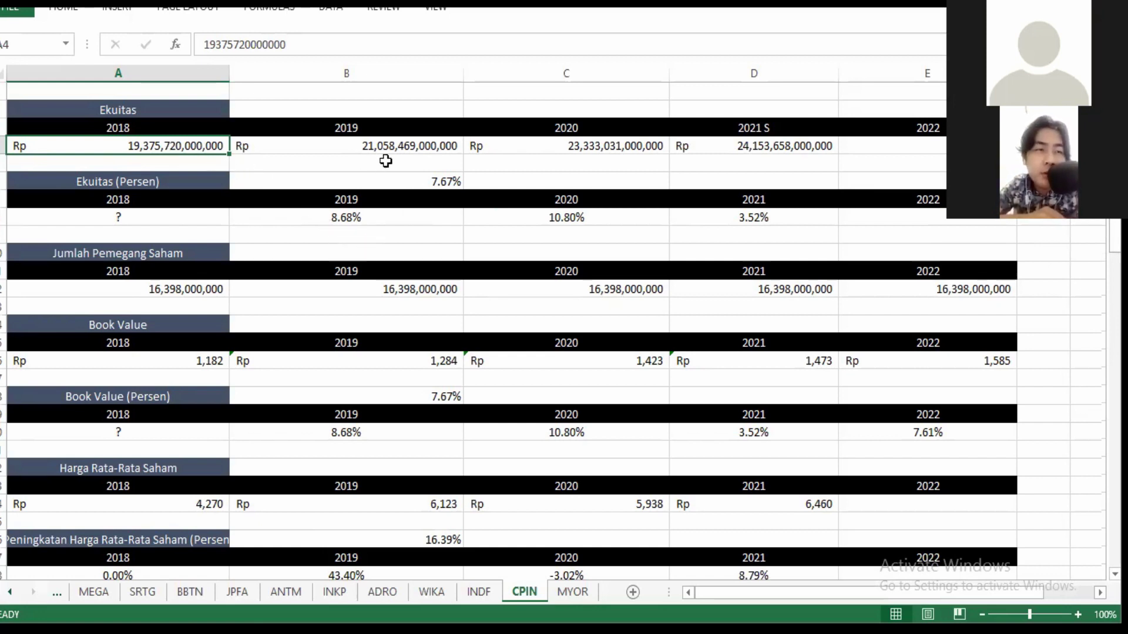
click(402, 141)
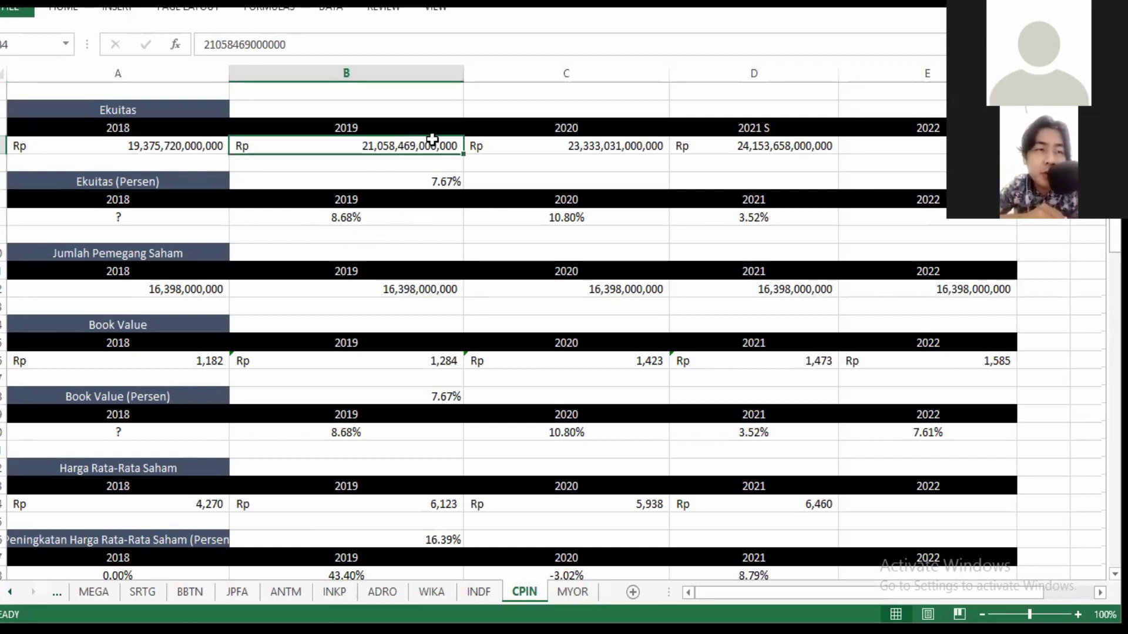
click(390, 228)
click(339, 214)
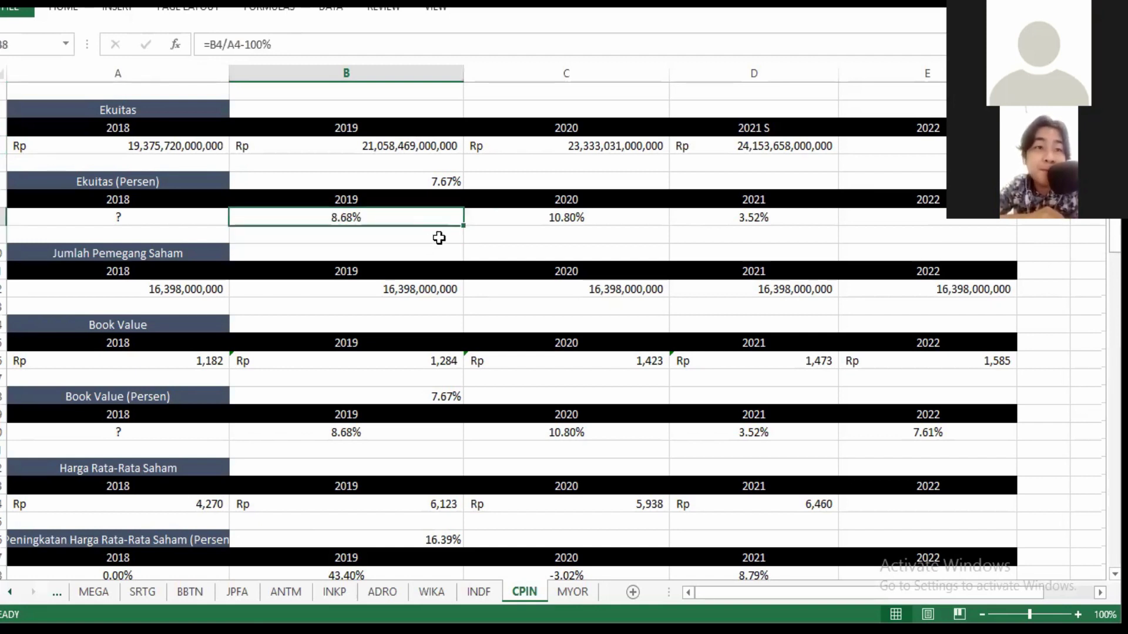
click(590, 159)
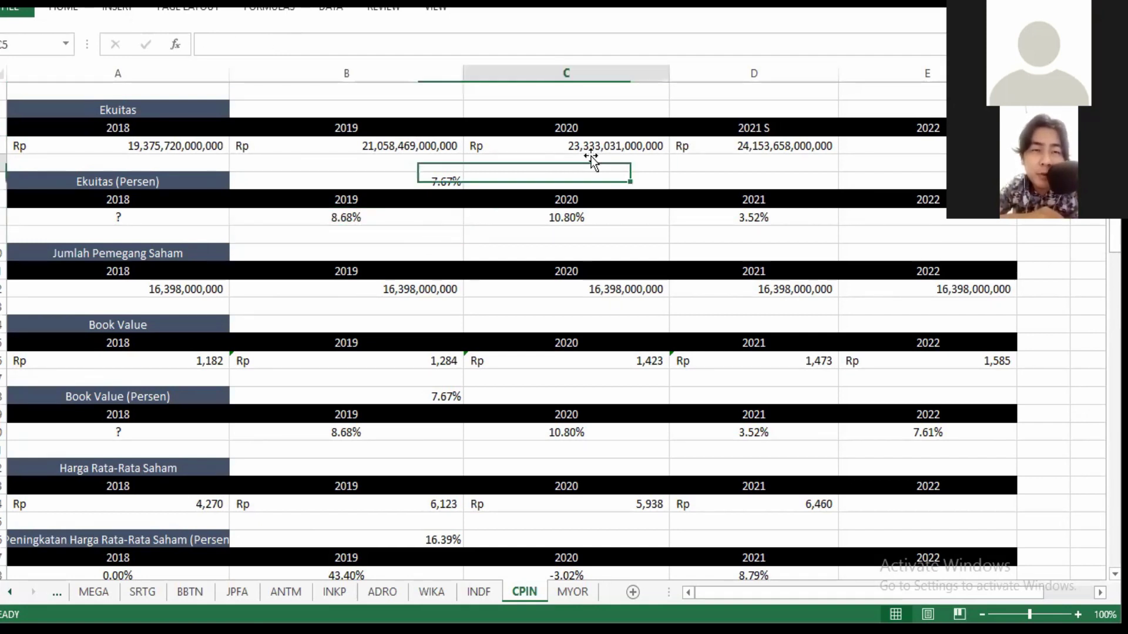
click(597, 150)
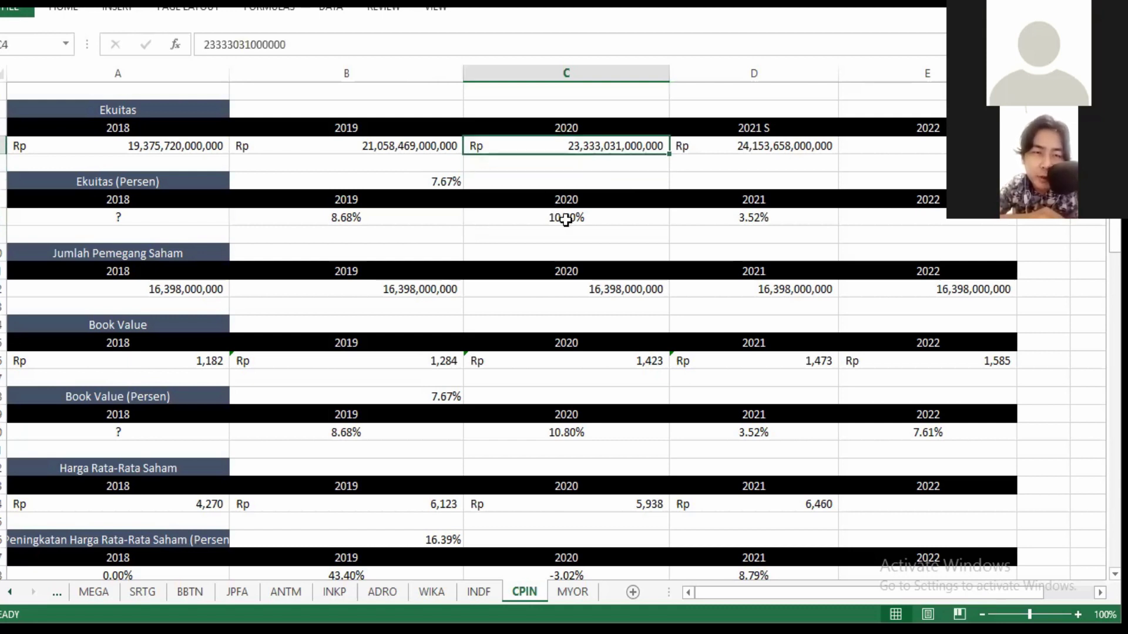
click(565, 219)
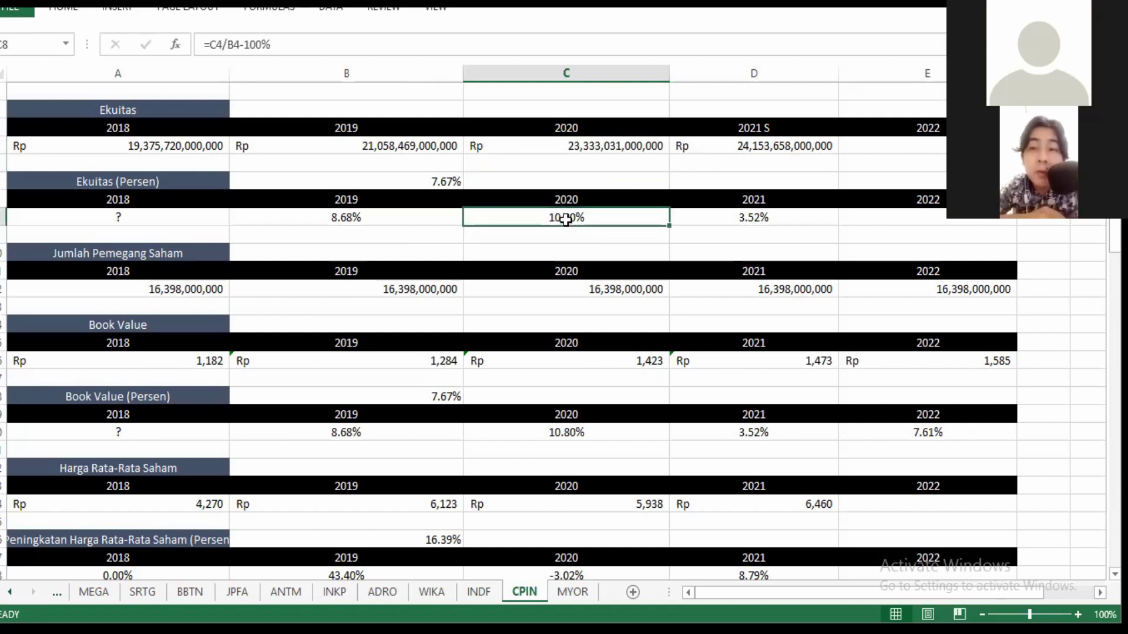
Compare the 2020 and 2021 S equity figures and inspect the average growth formula beside Ekuitas (Persen).
click(580, 146)
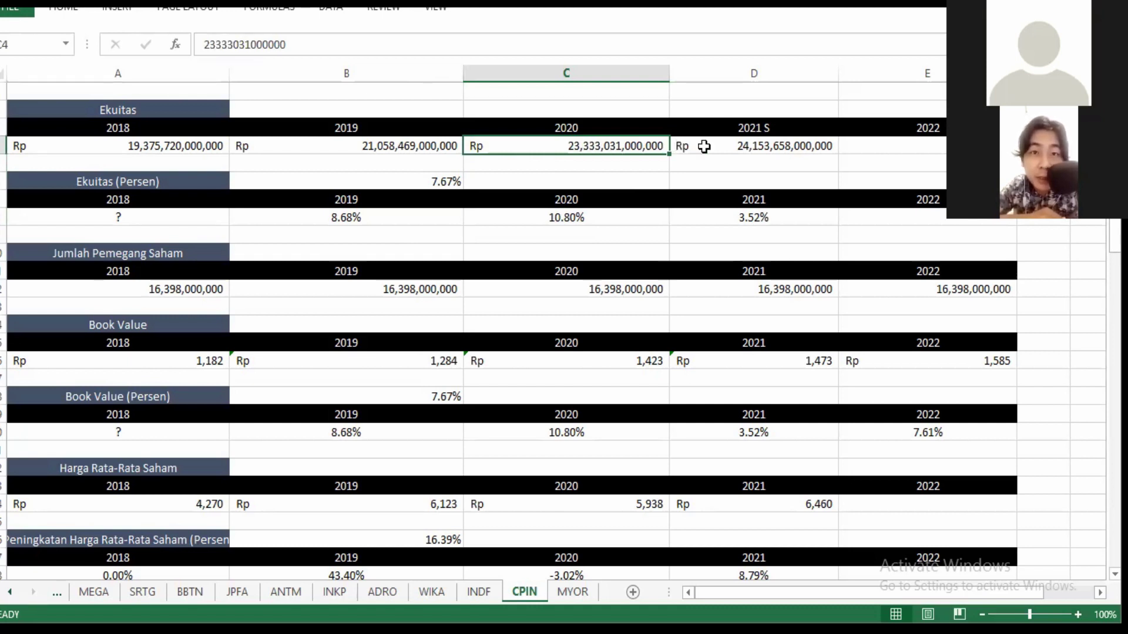
click(723, 146)
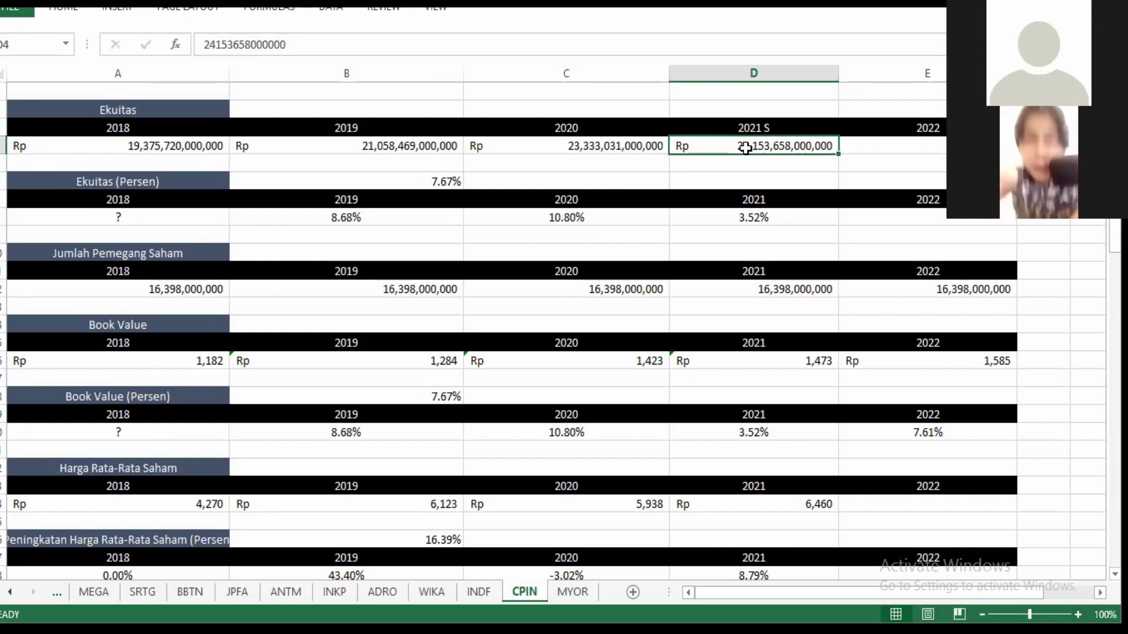
click(732, 162)
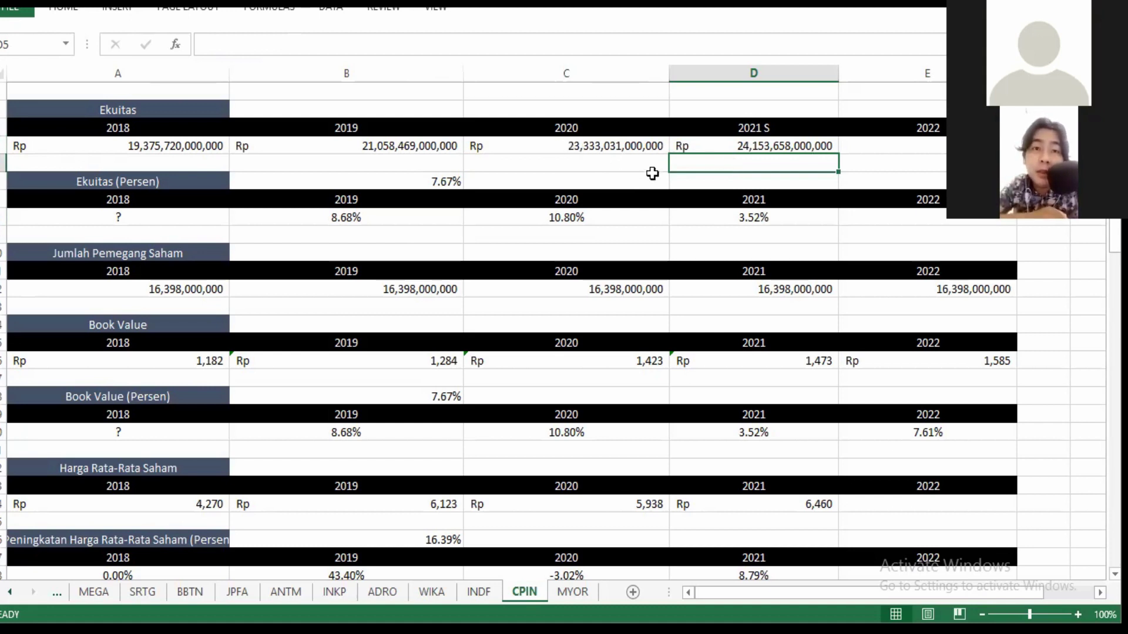
click(748, 129)
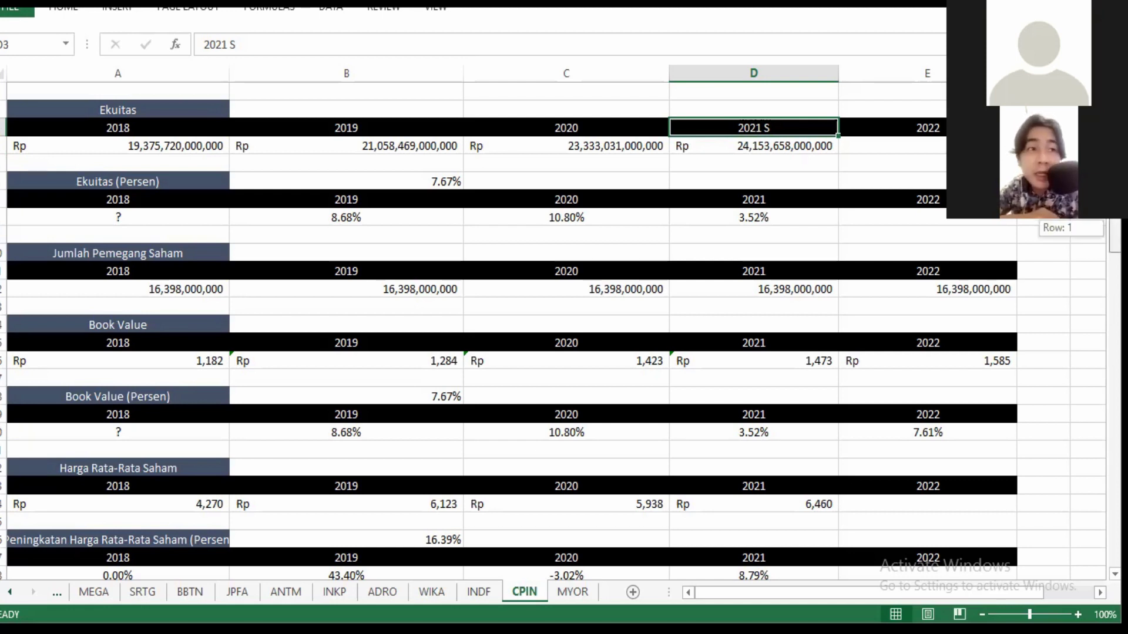
scroll(481, 137, down, 1)
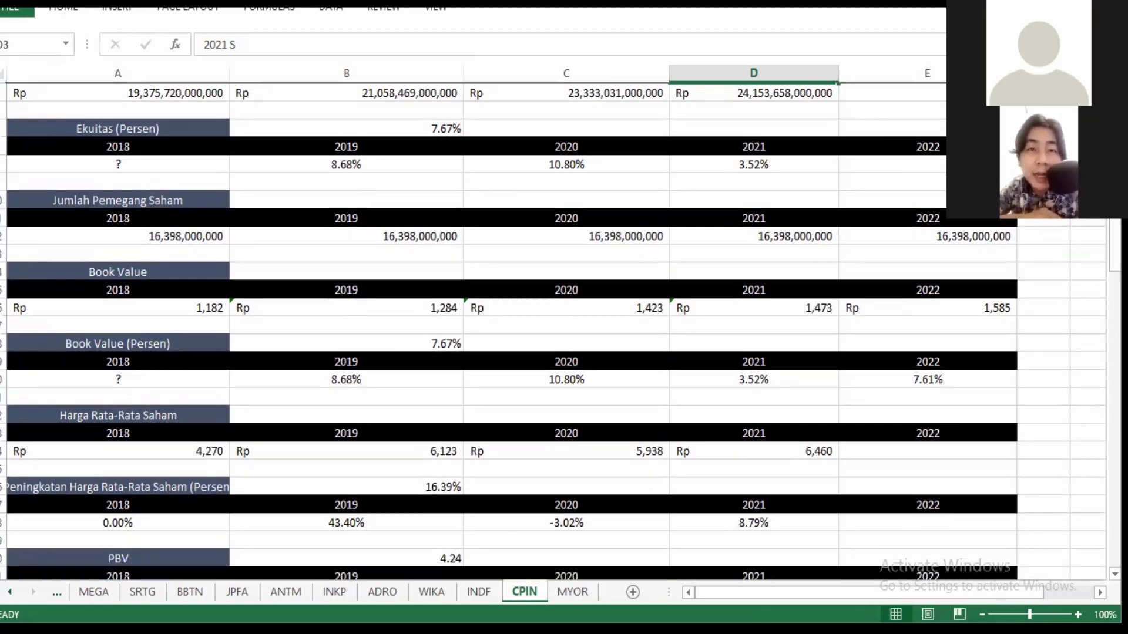
click(435, 123)
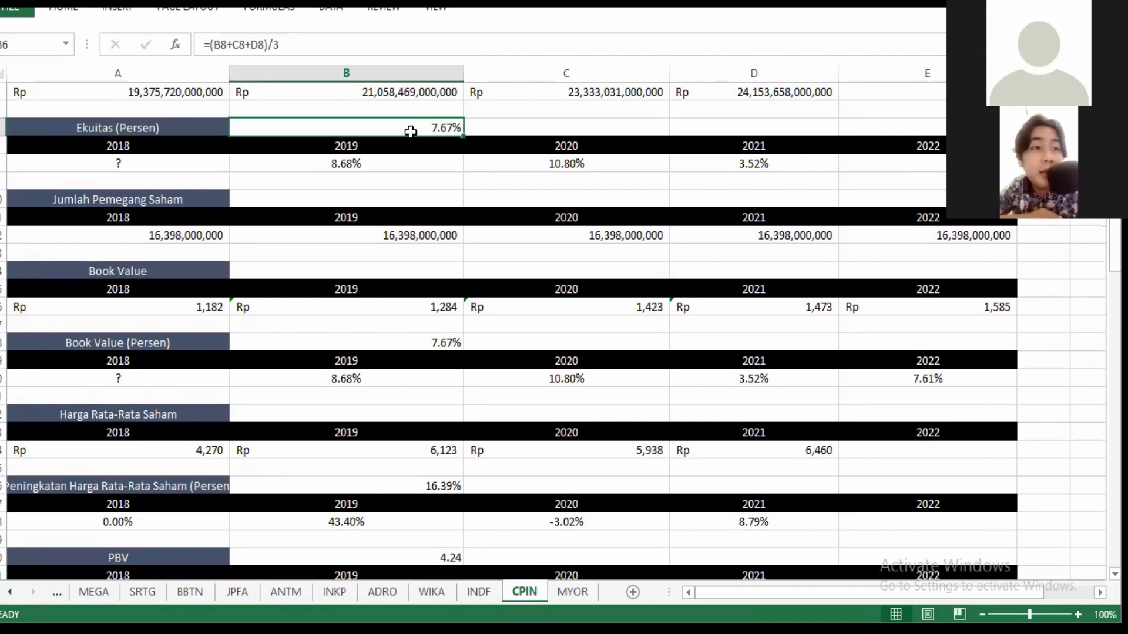
click(416, 154)
click(632, 155)
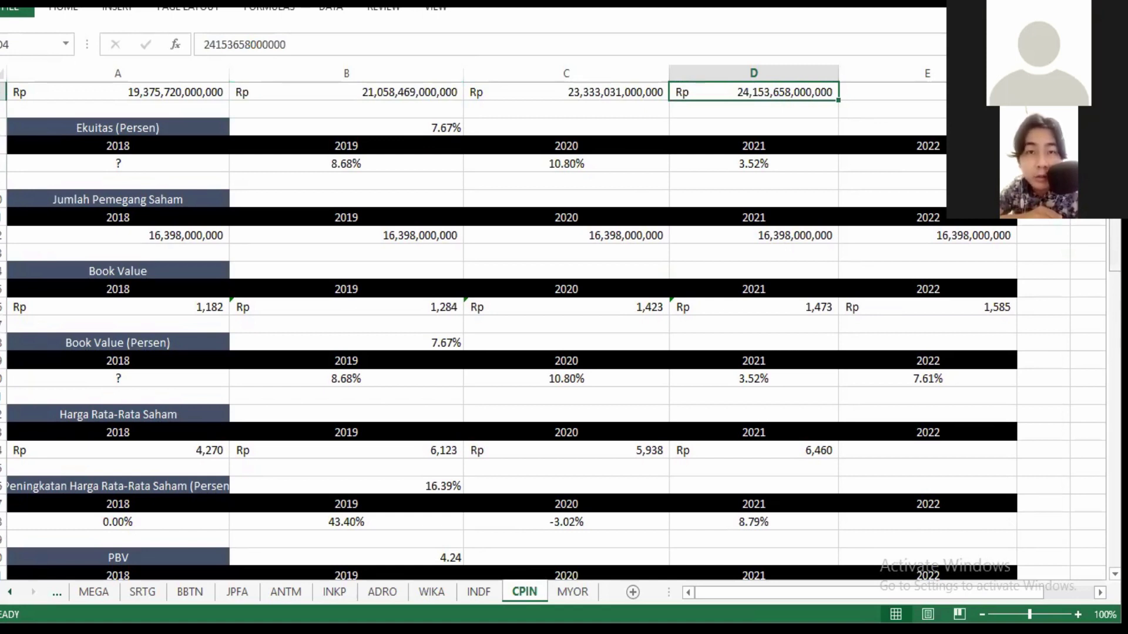
Examine the Book Value figures from 2018 to 2022 and the average in the Book Value (Persen) section.
drag(1113, 247, 1114, 277)
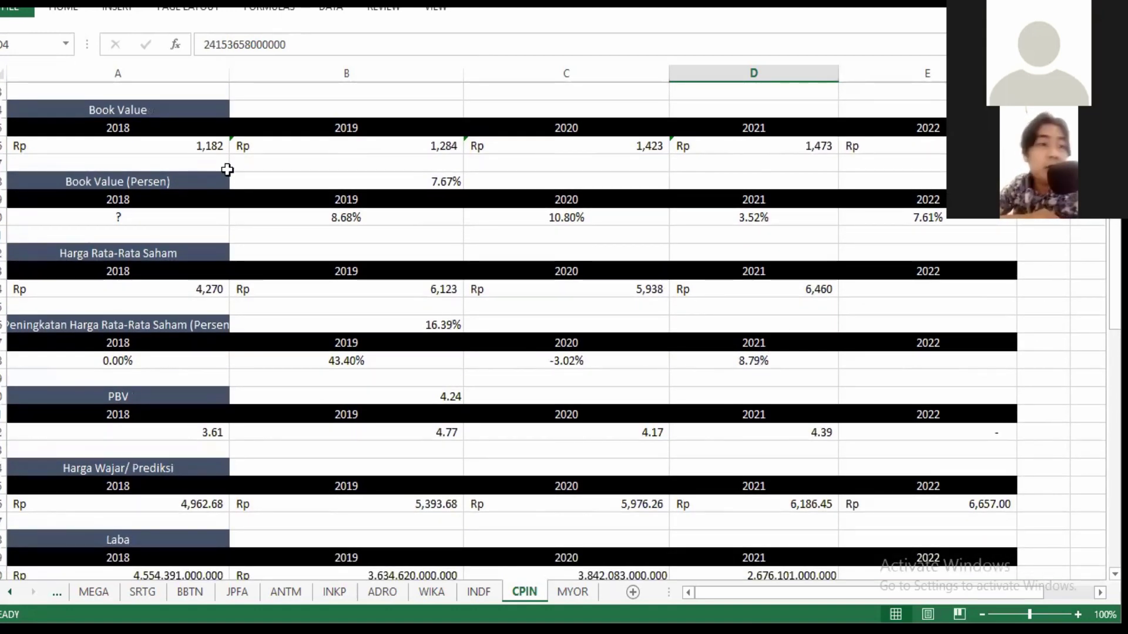
click(185, 148)
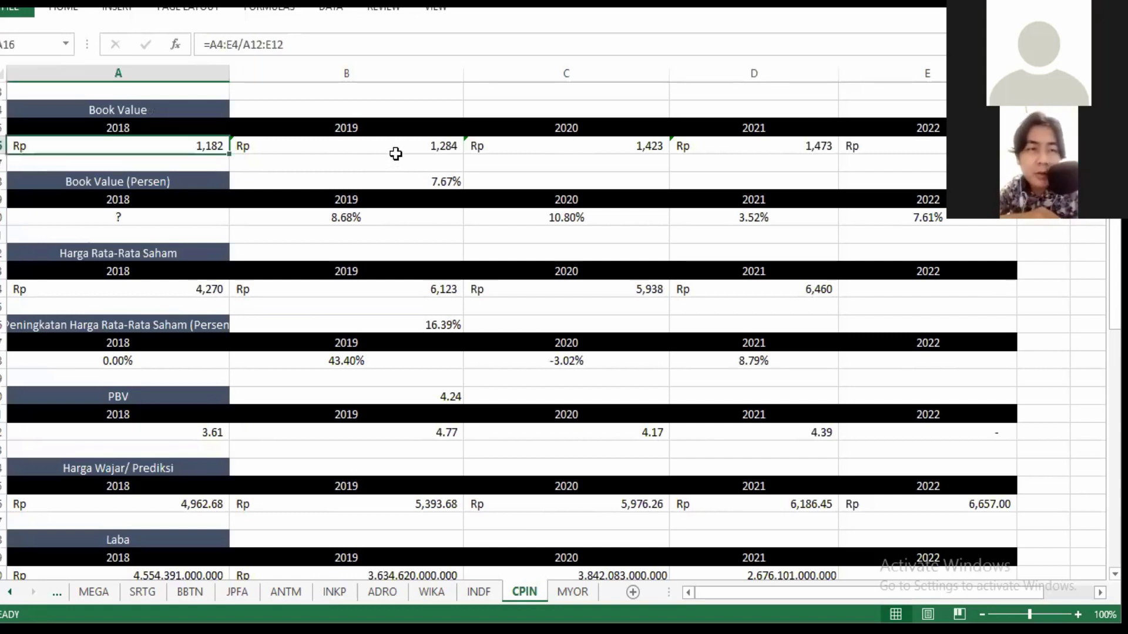
click(405, 163)
click(654, 150)
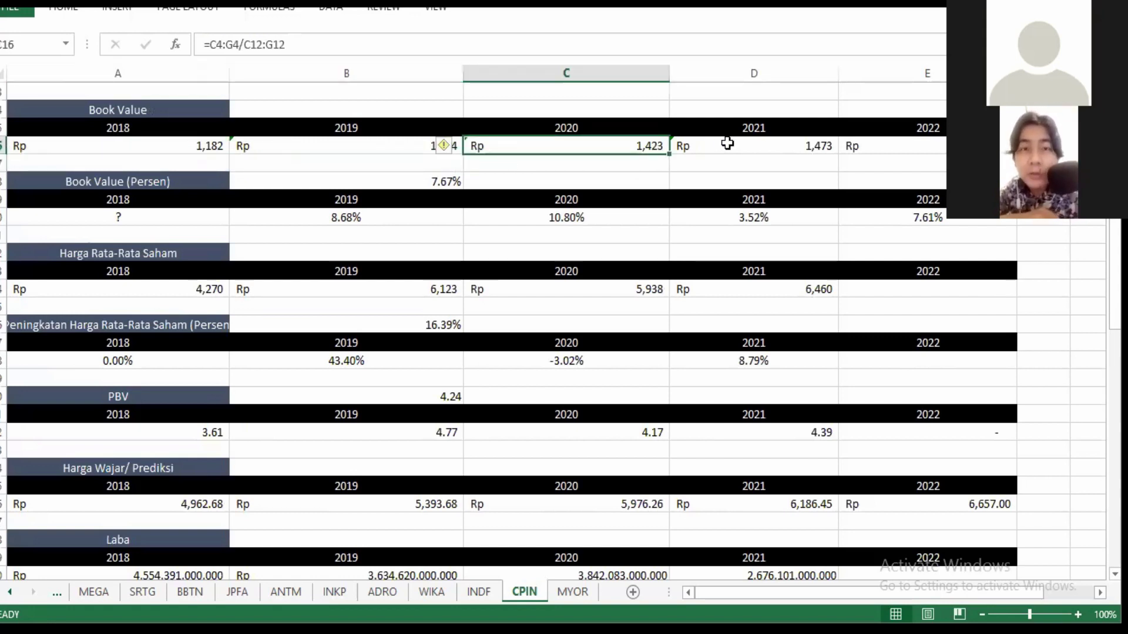
click(730, 145)
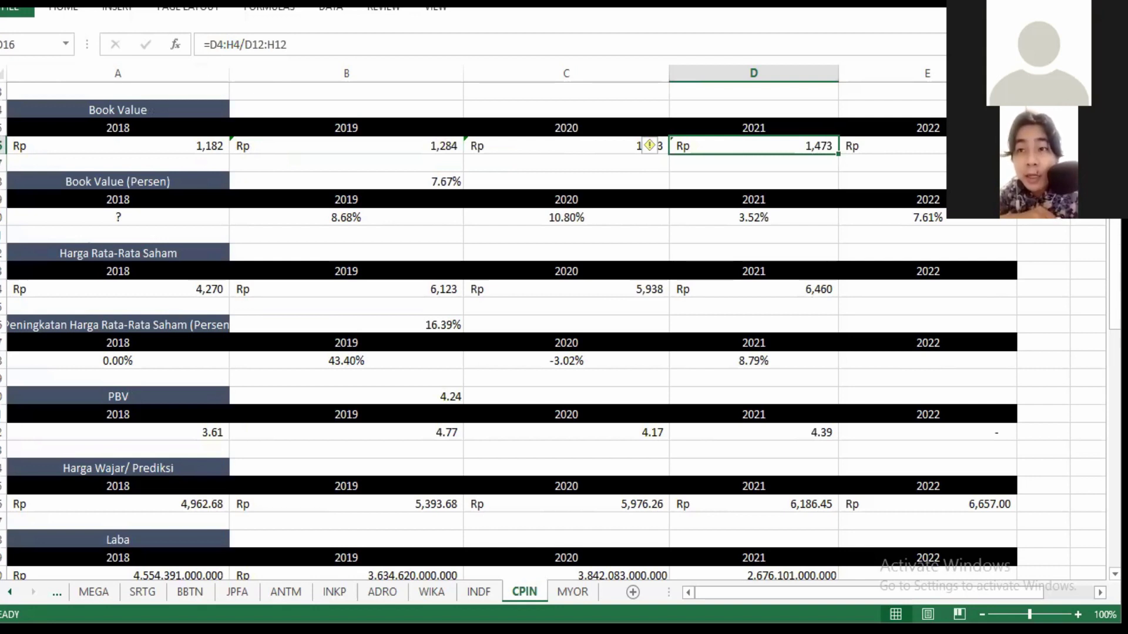
scroll(558, 328, down, 3)
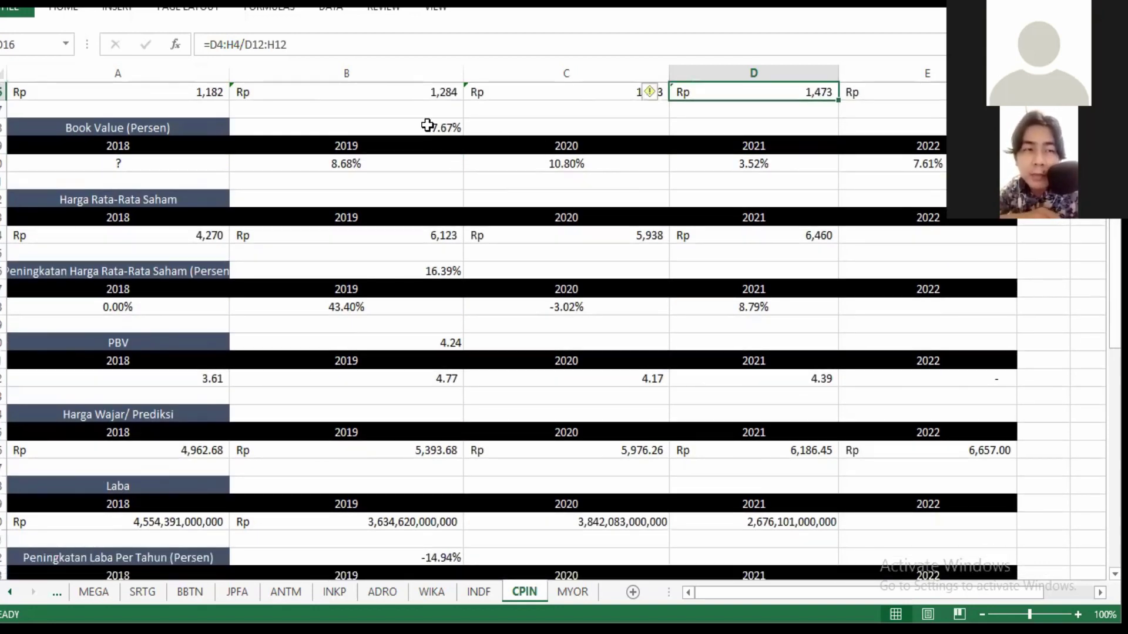
click(432, 127)
click(781, 90)
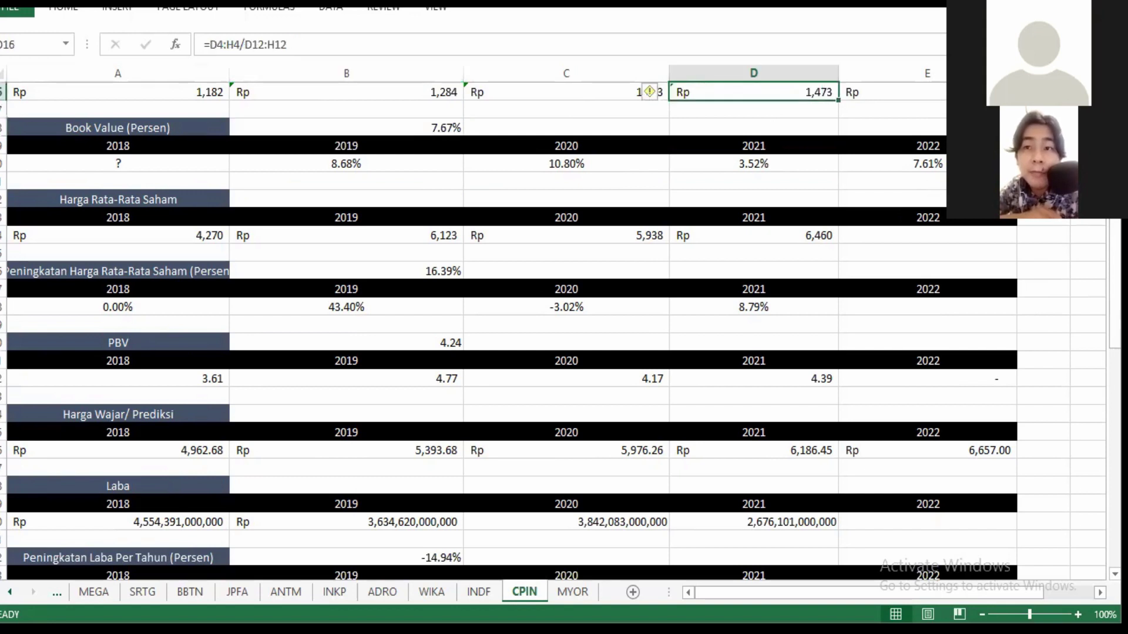
scroll(558, 329, up, 2)
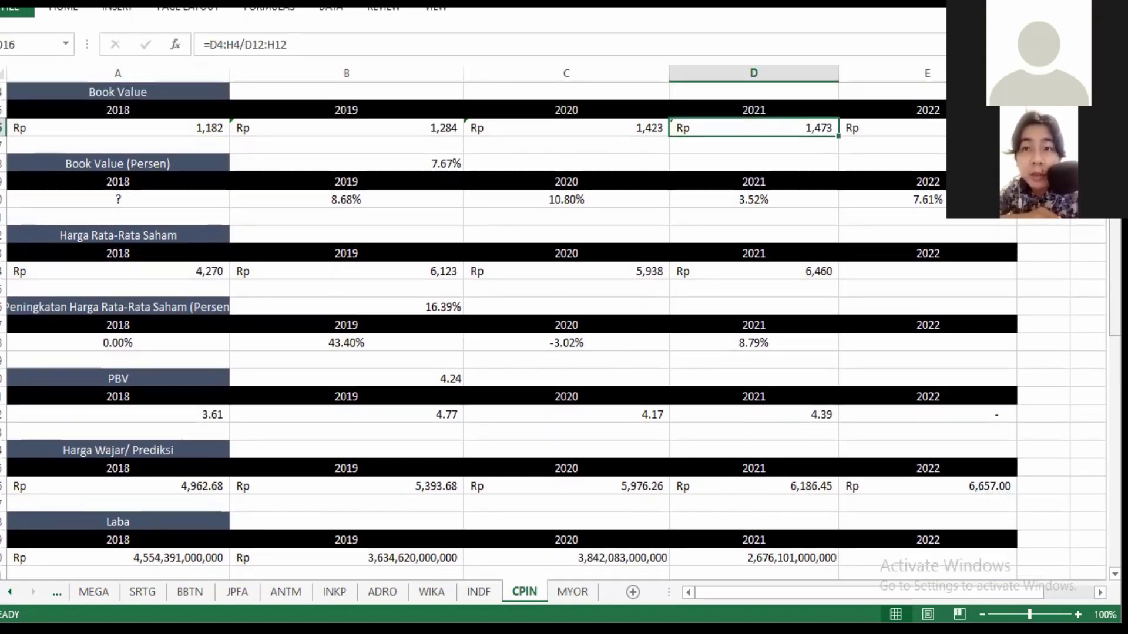
click(893, 127)
Examine the Harga Rata-Rata Saham figures for 2018 to 2021 and their yearly percentage growth formulas.
drag(1115, 226, 1114, 250)
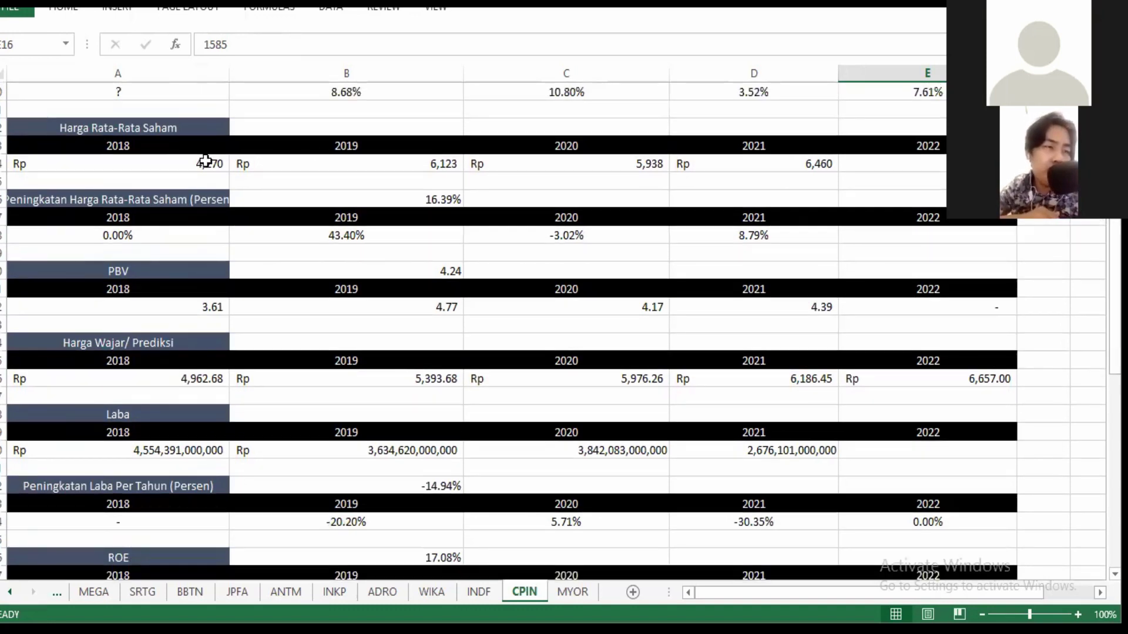
click(187, 166)
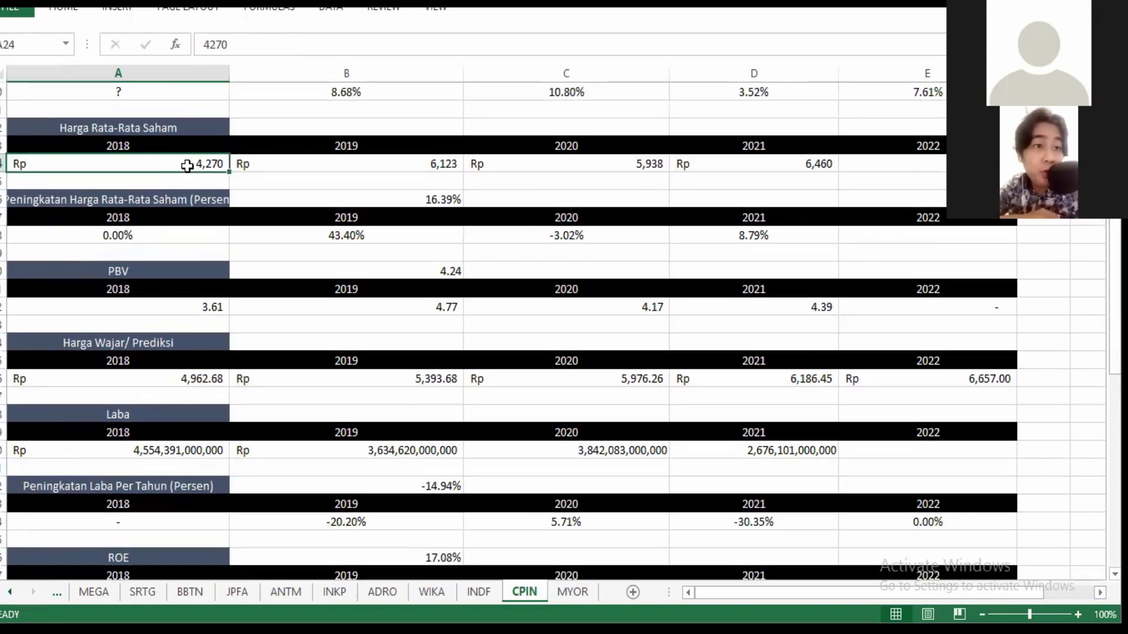
click(367, 168)
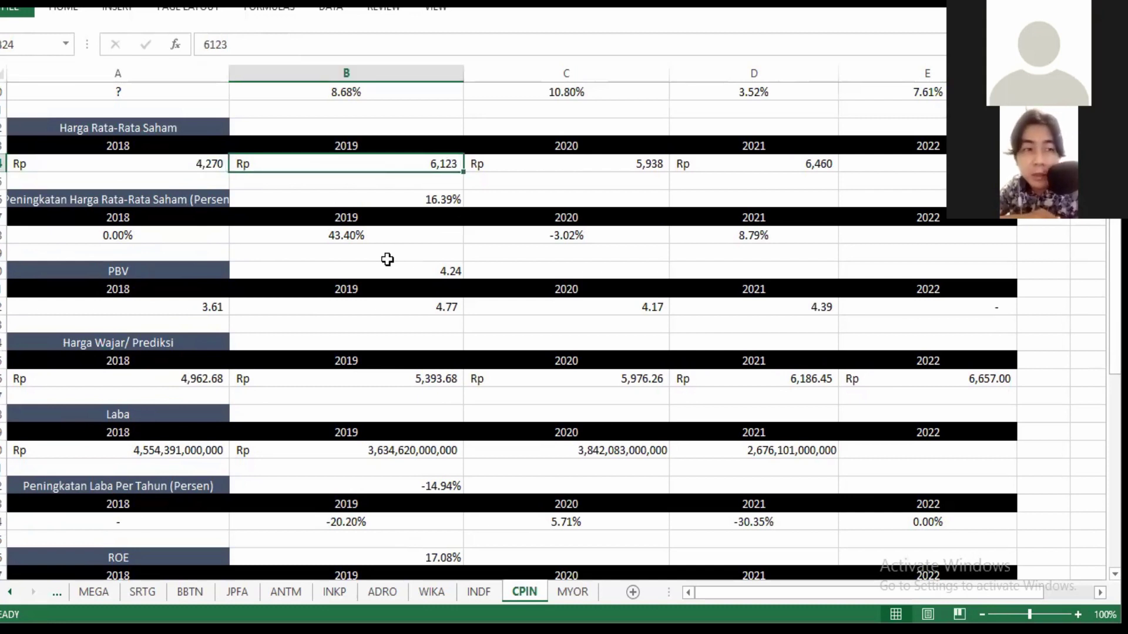
click(351, 240)
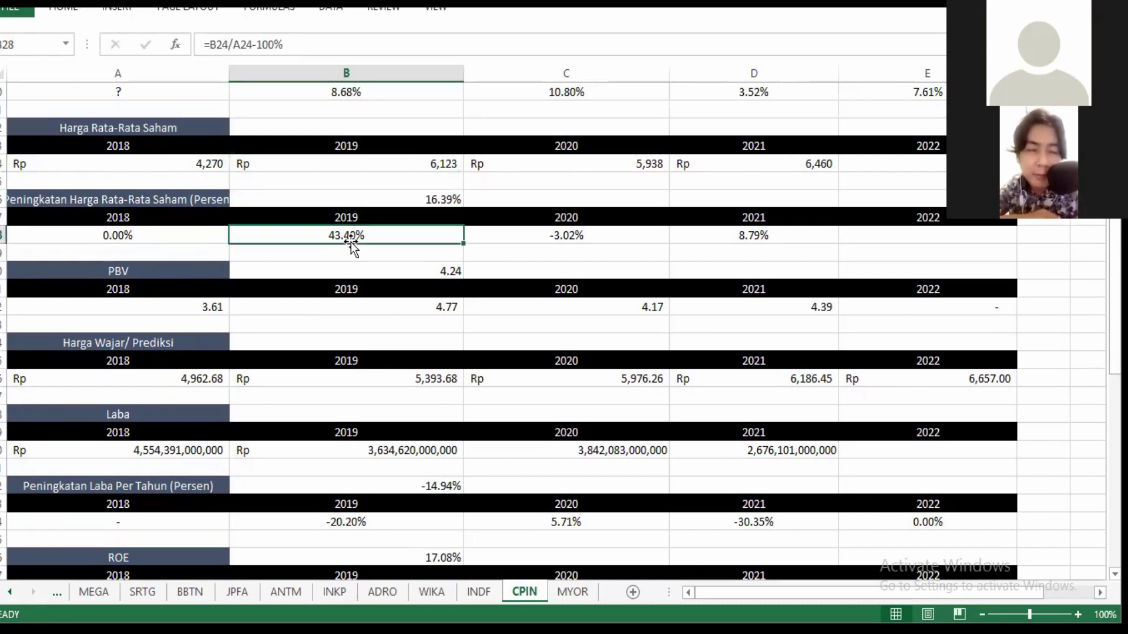
click(599, 168)
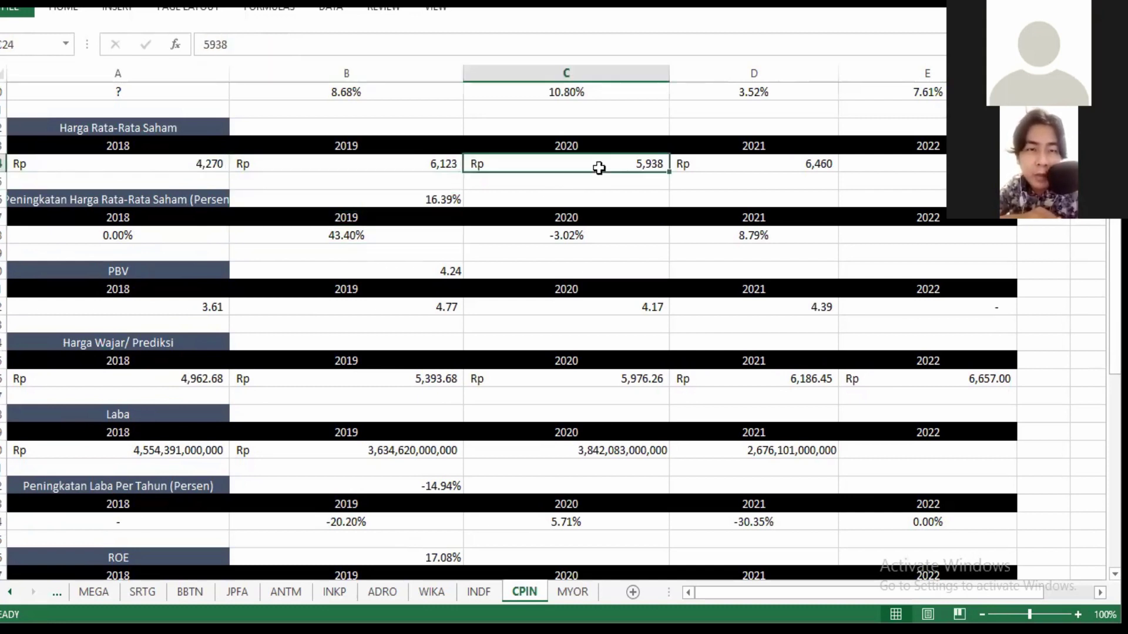
click(587, 239)
drag(1114, 247, 1115, 257)
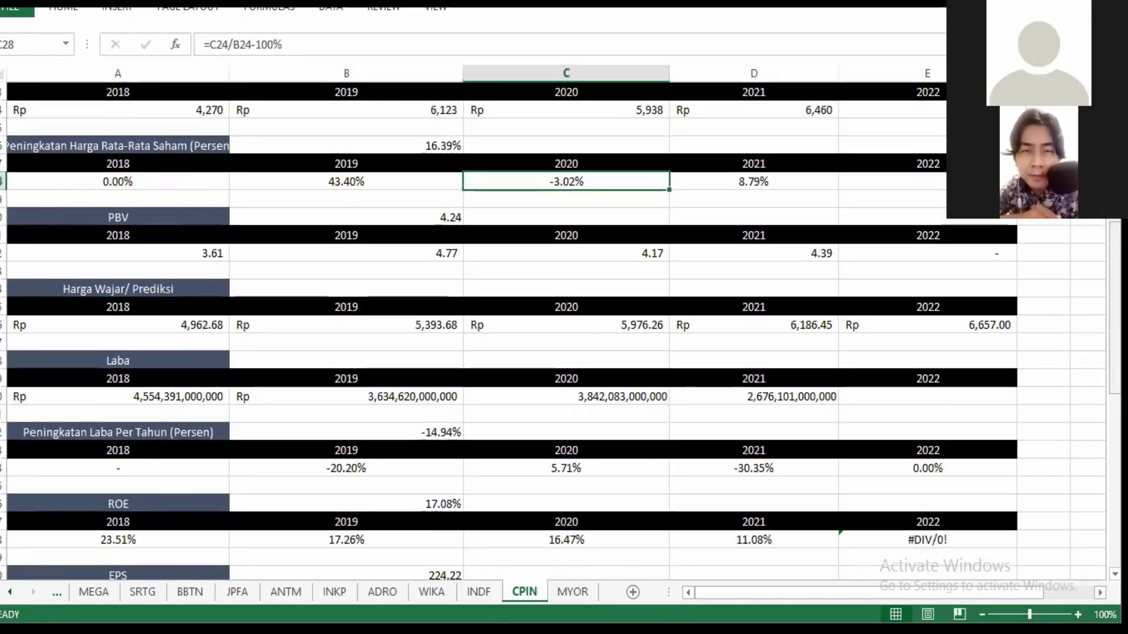
click(775, 110)
click(752, 182)
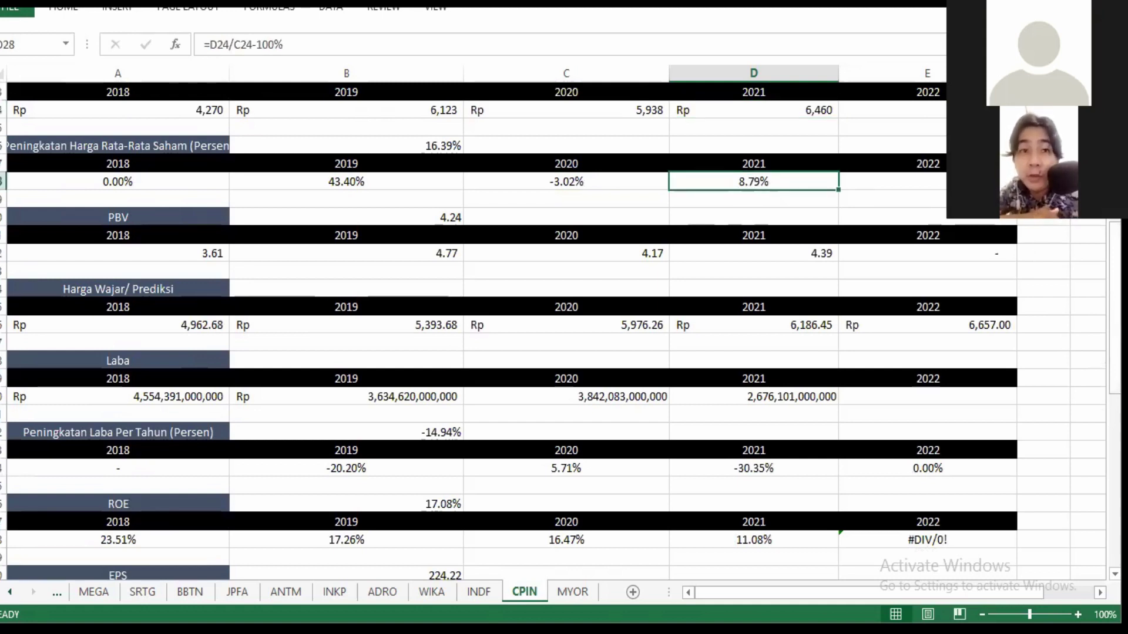
Inspect the yearly PBV formulas from 2018 to 2021 and the average formula beside the PBV heading.
drag(1115, 294, 1114, 330)
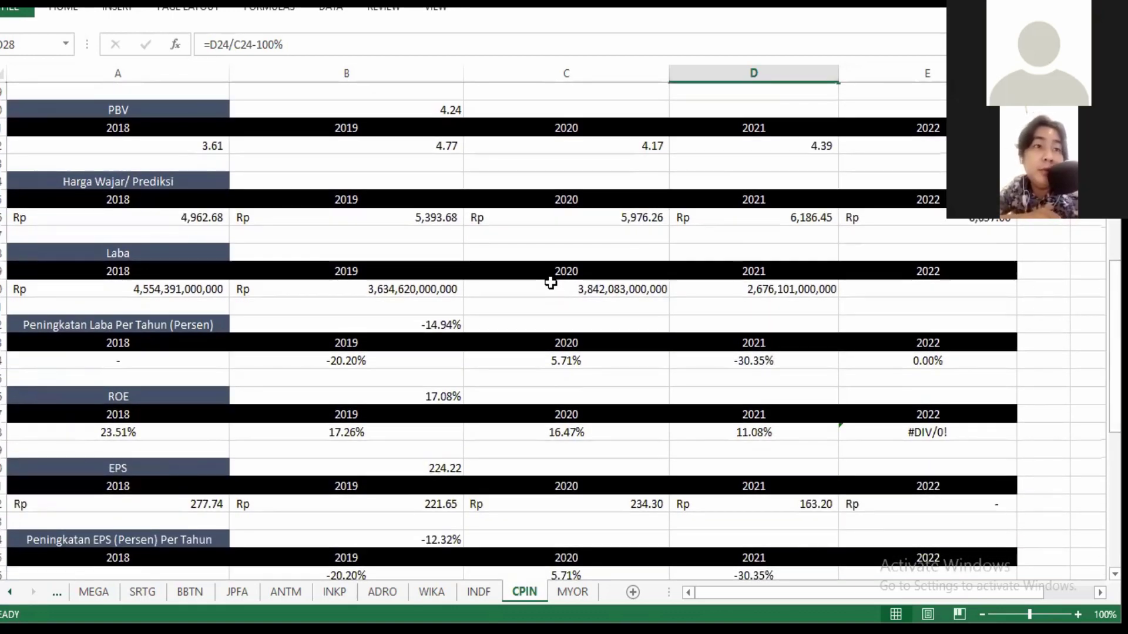
click(428, 110)
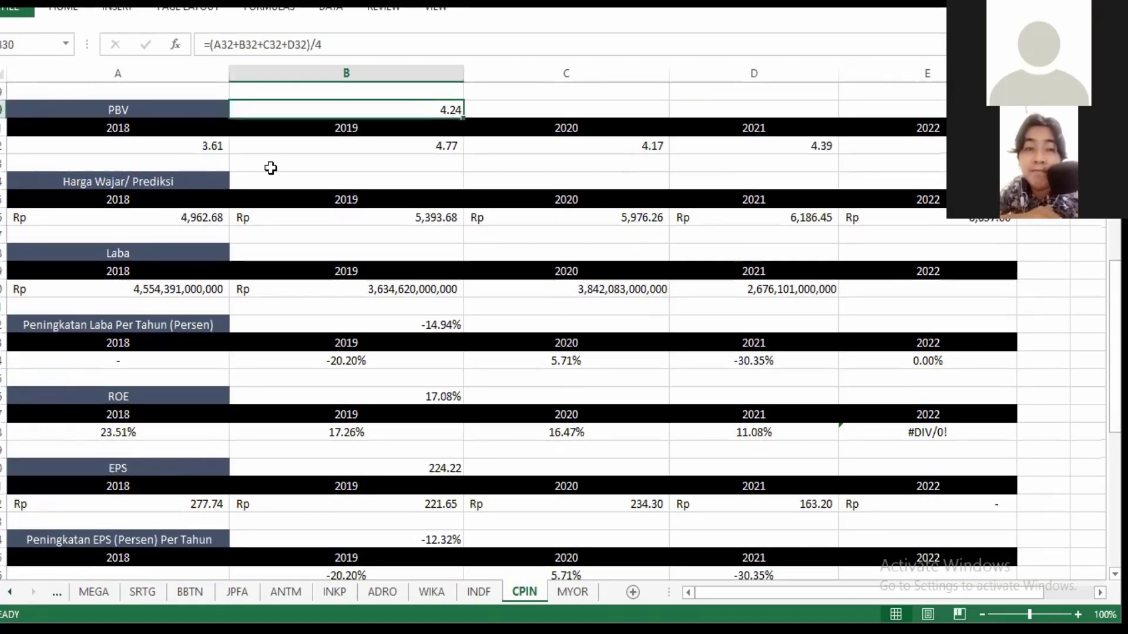
click(199, 147)
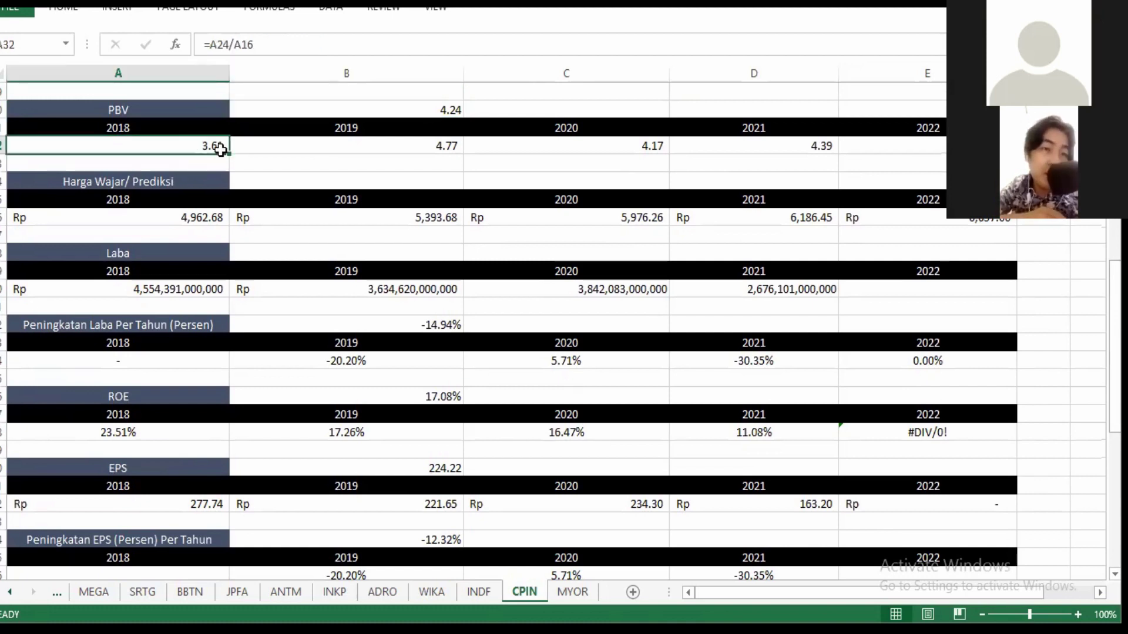
click(435, 150)
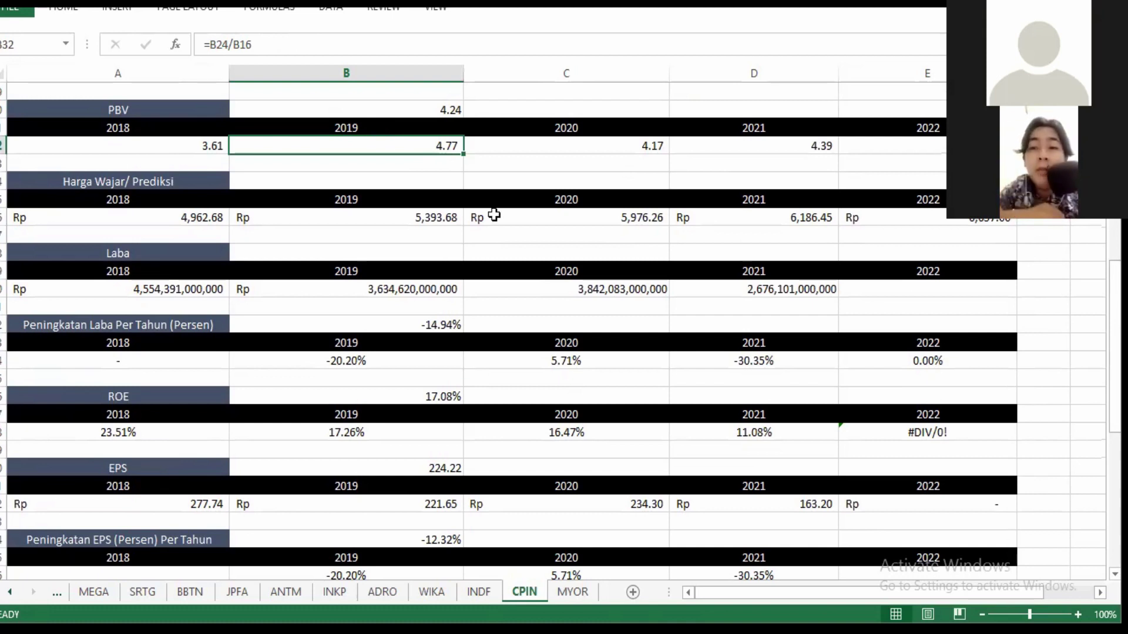
click(559, 152)
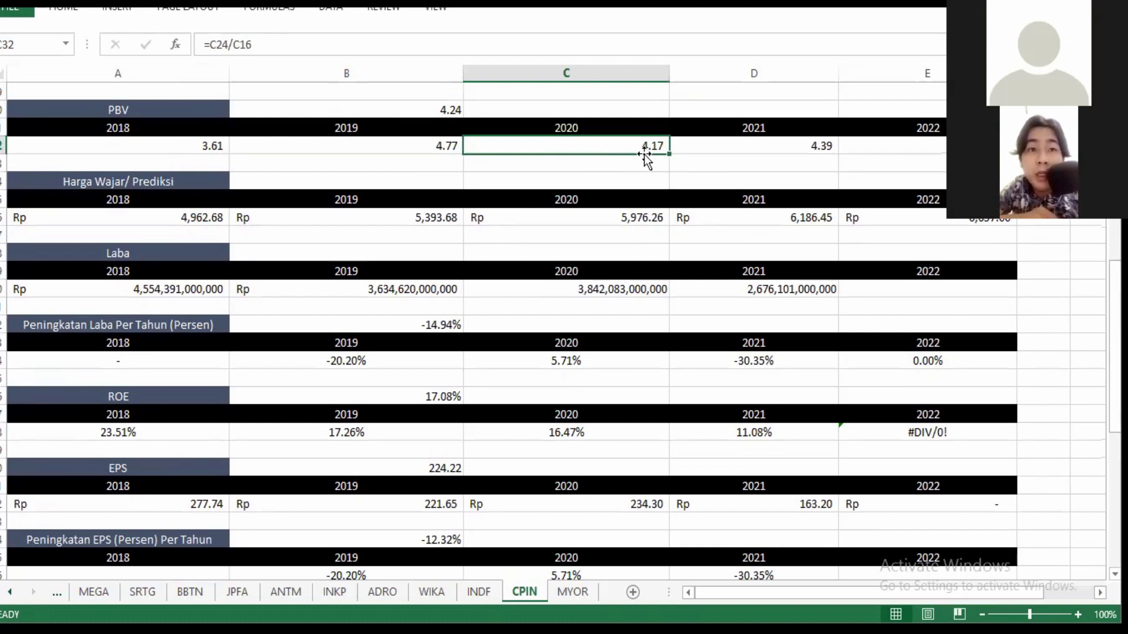
click(748, 146)
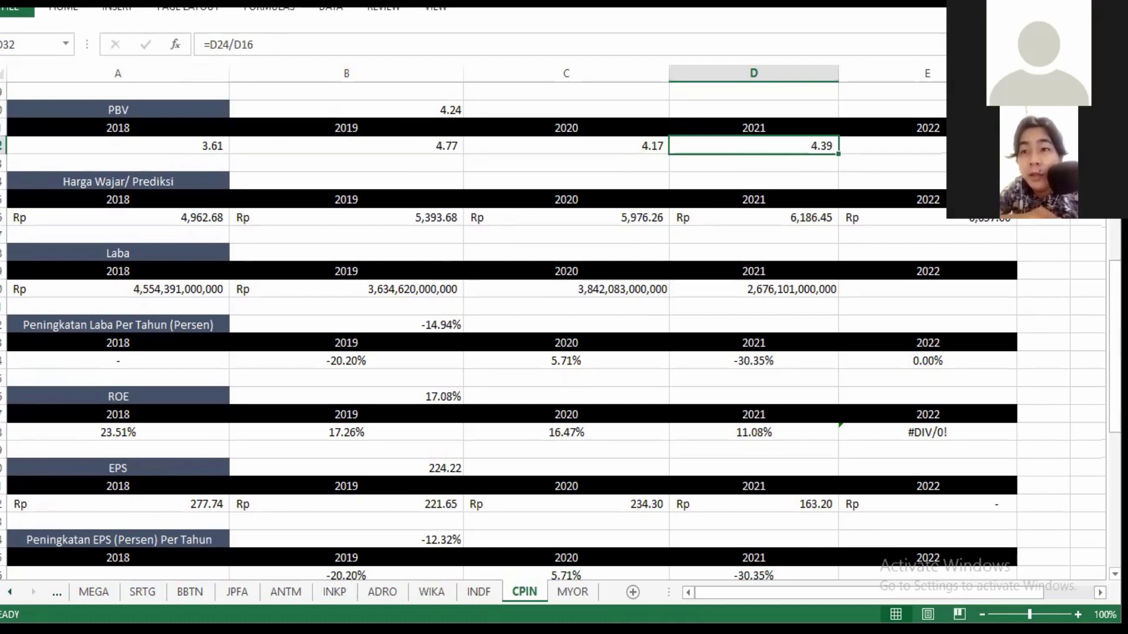
drag(1114, 306, 1114, 427)
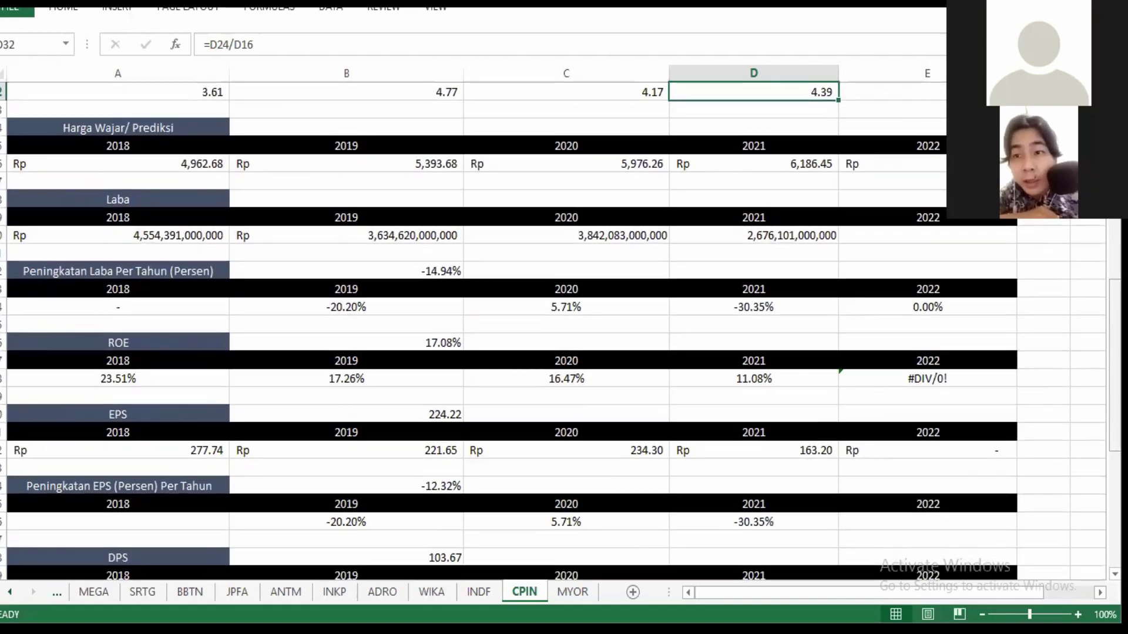
drag(1114, 329, 1114, 315)
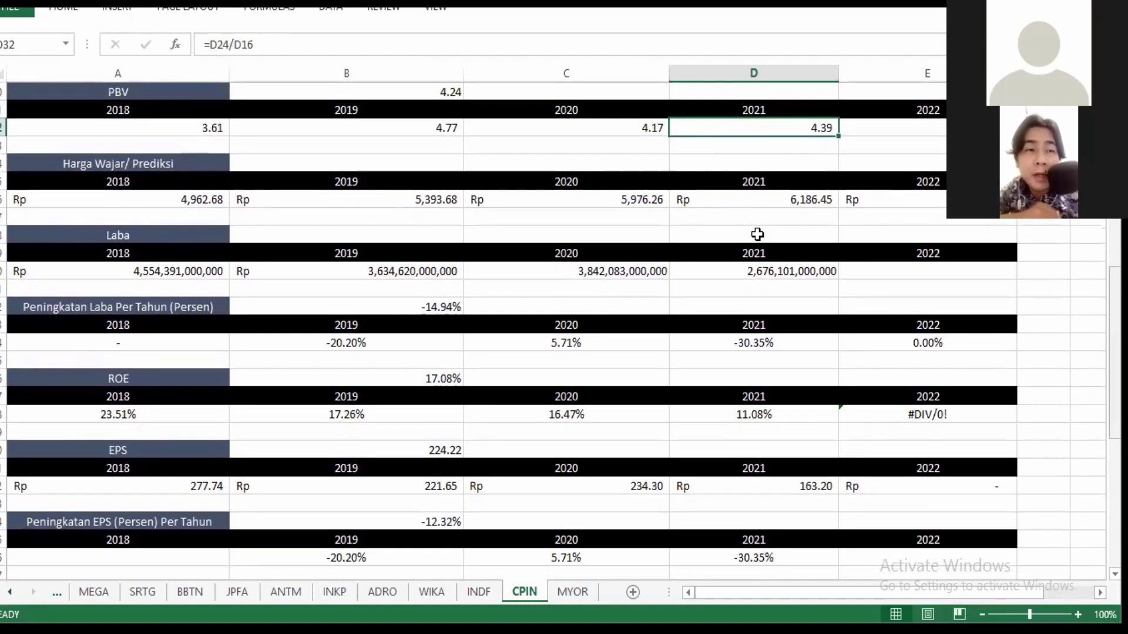
click(378, 92)
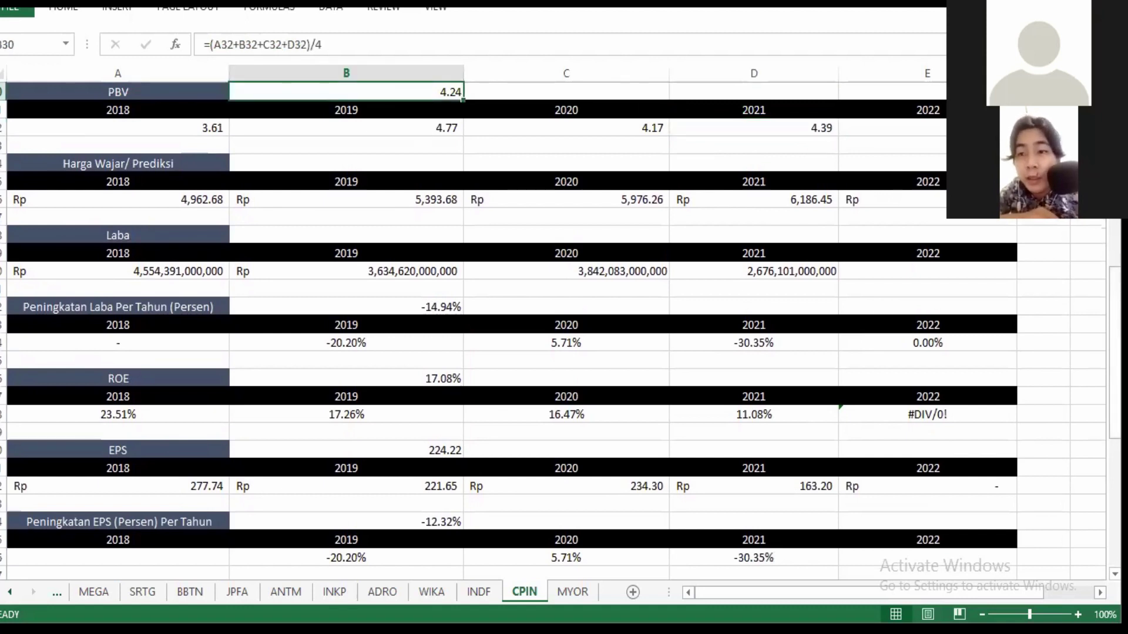
Inspect the 2022 Harga Wajar/Prediksi formula, and switch to the browser to compare it with CPIN's current price and all-time chart.
mouse_move(1114, 371)
mouse_down()
mouse_move(1114, 329)
mouse_move(1115, 390)
mouse_up()
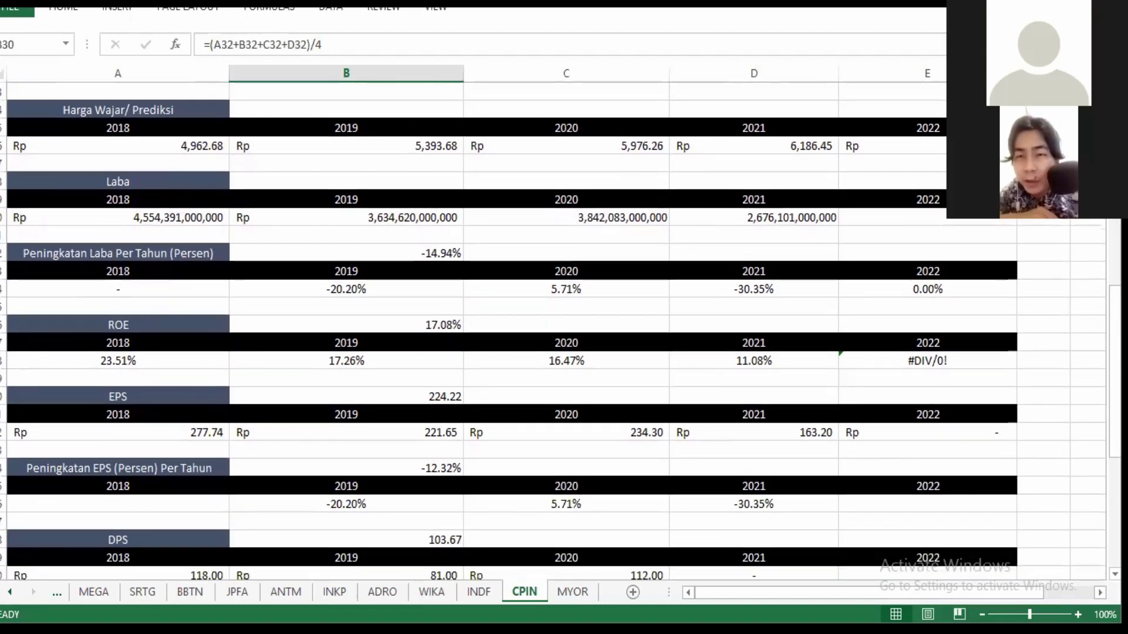
click(892, 145)
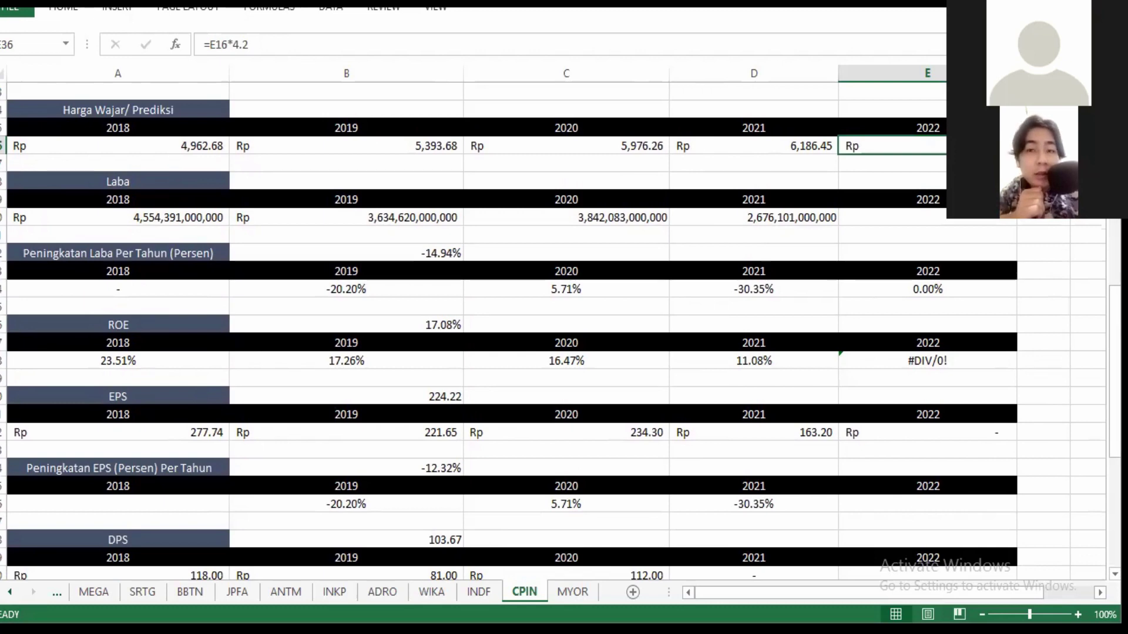
key(alt+Tab)
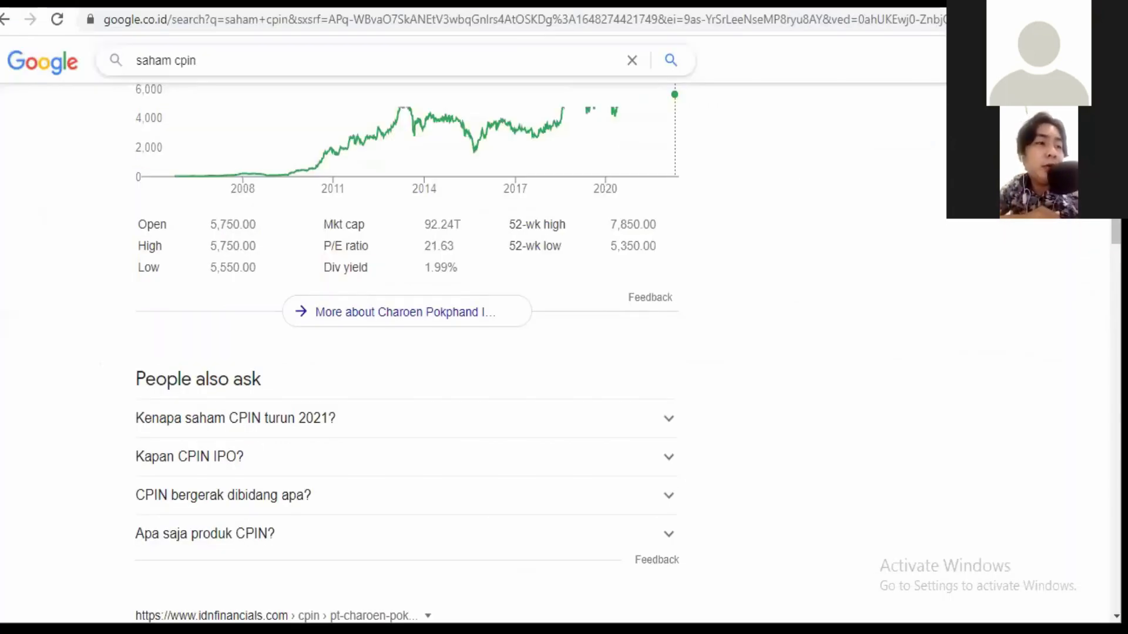
scroll(407, 352, up, 6)
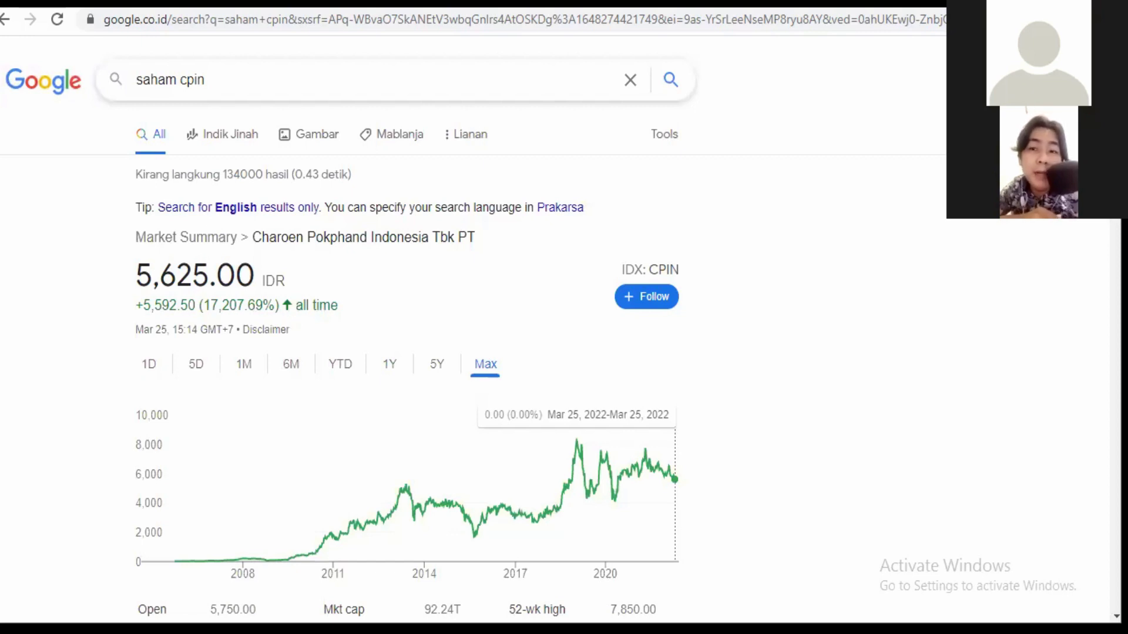
drag(675, 478, 265, 493)
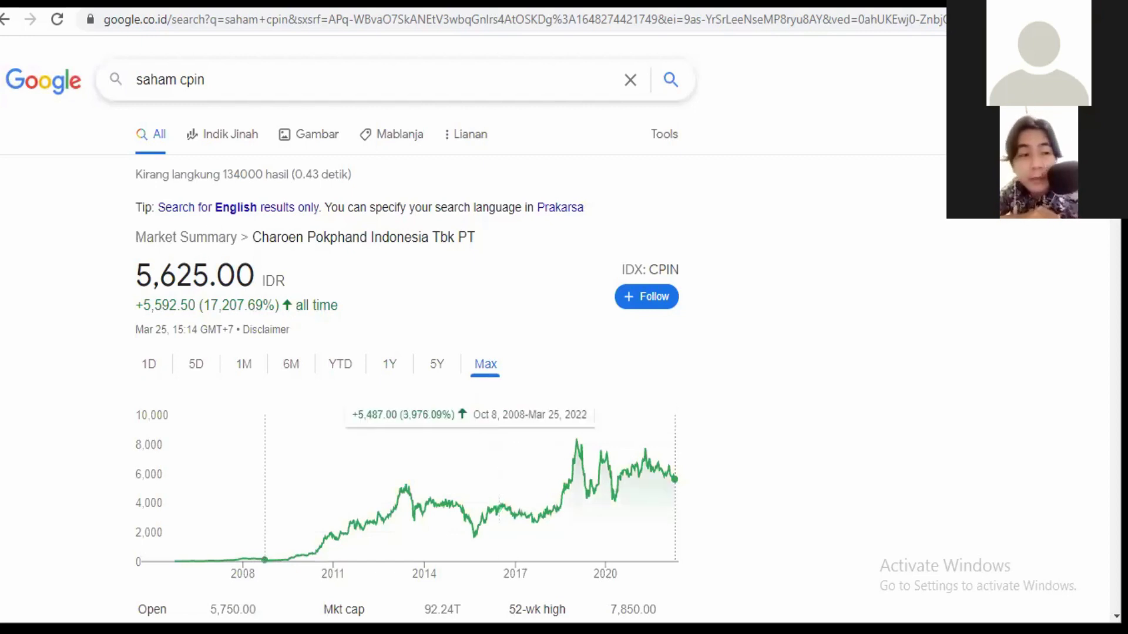
Switch back to Excel and review the Book Value and PBV sections above the 2022 fair price.
key(alt+Tab)
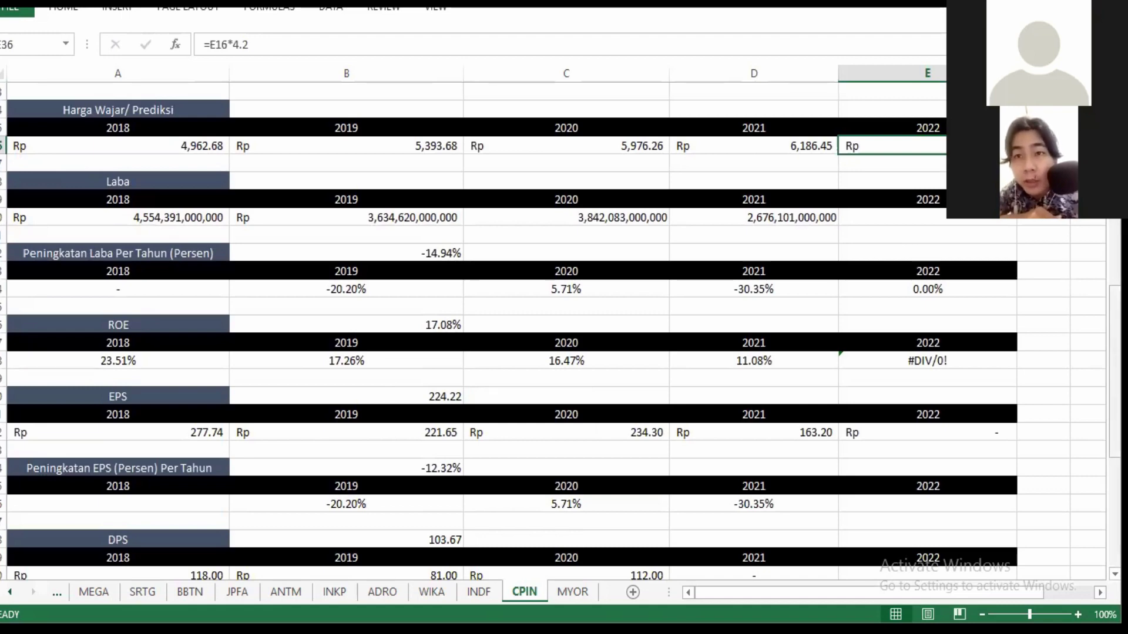
scroll(561, 331, up, 5)
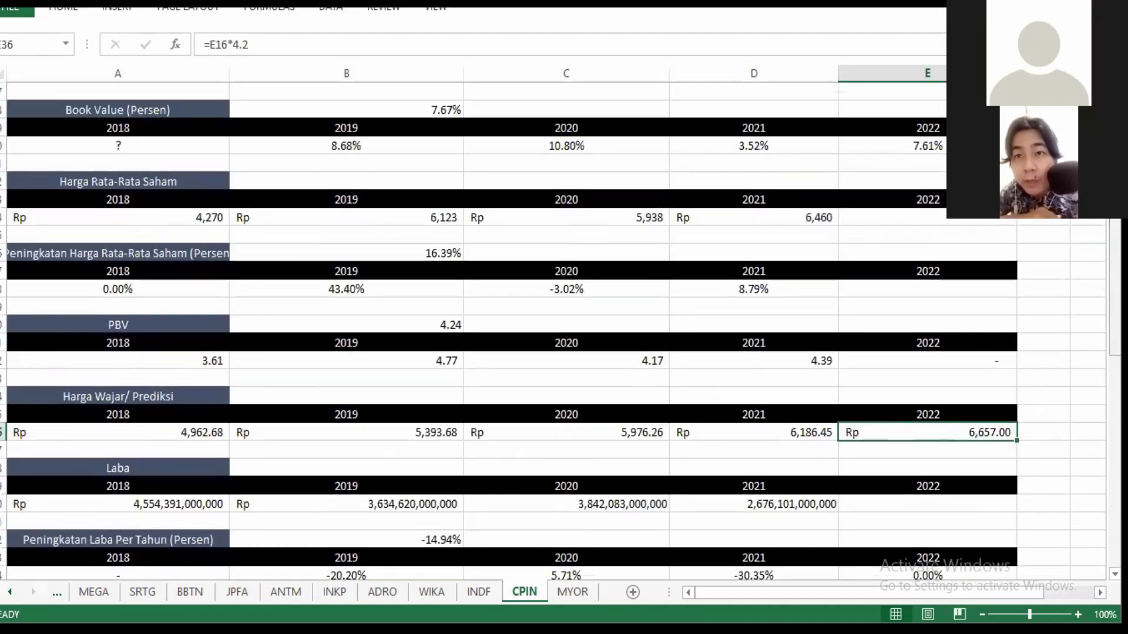
scroll(446, 438, up, 2)
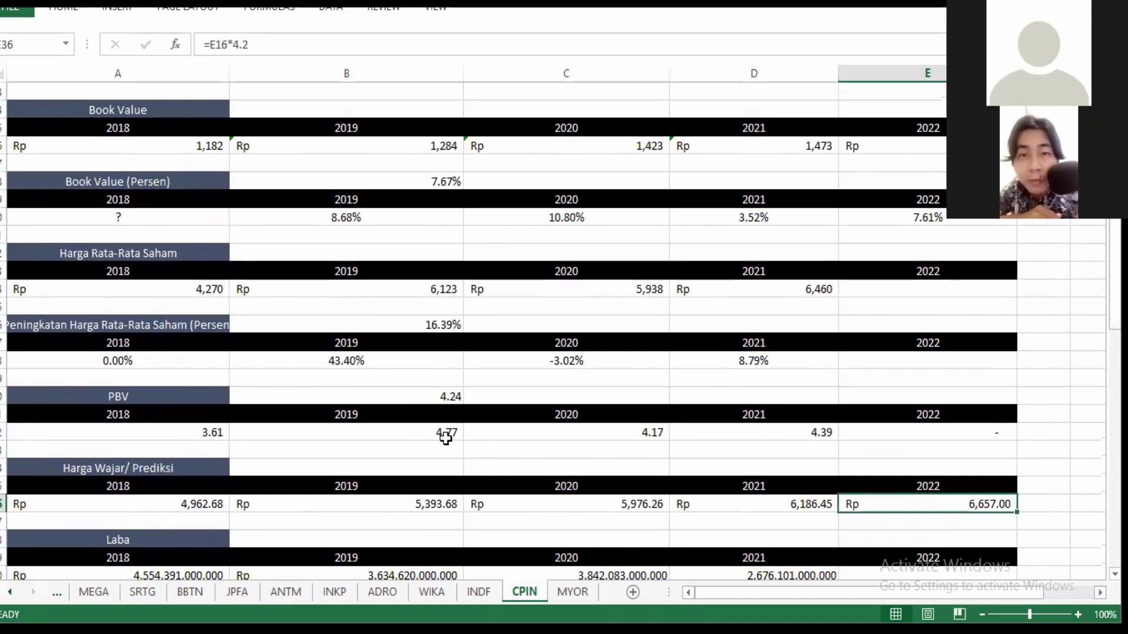
Switch to the browser and calculate 5625/1585 with a Google search, highlighting the start of the result.
key(alt+Tab)
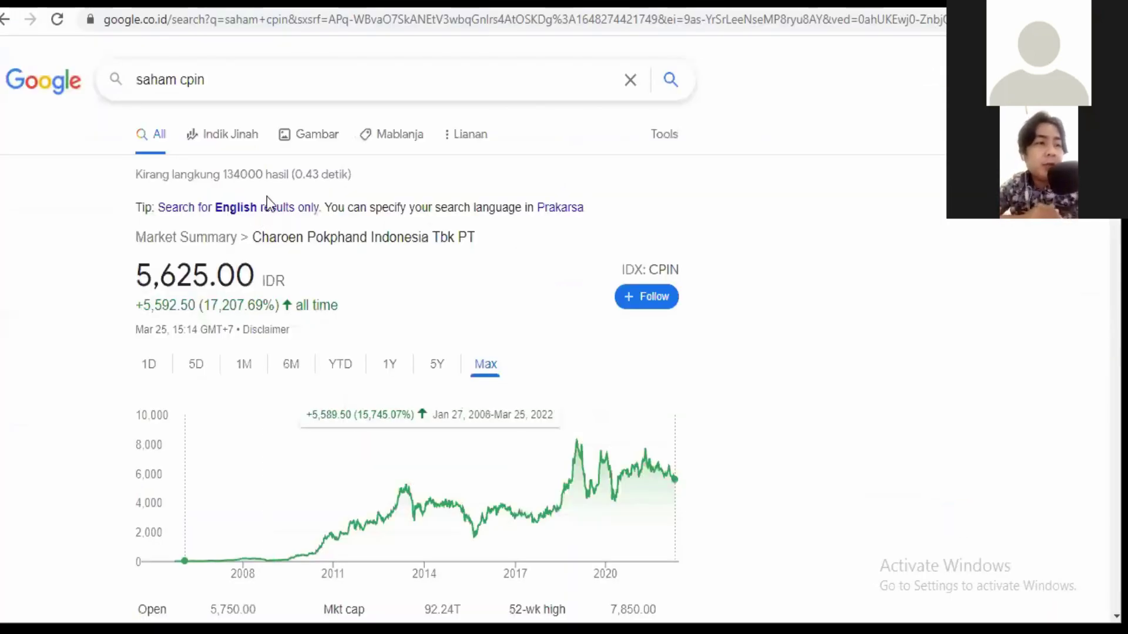
key(ctrl+a)
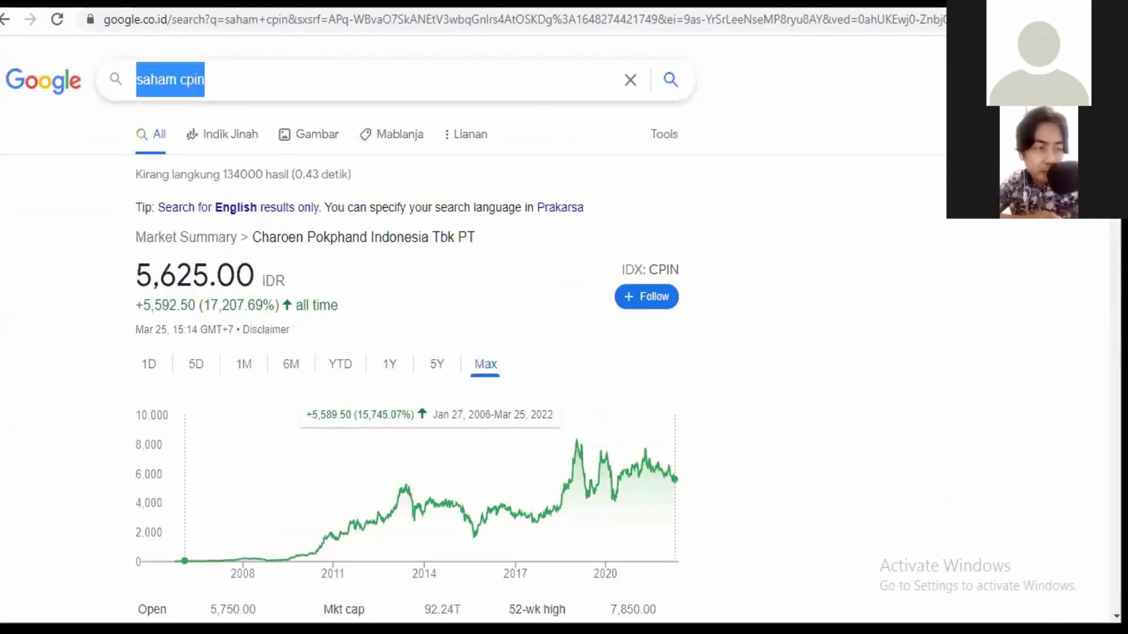
text(65)
key(BackSpace)
key(BackSpace)
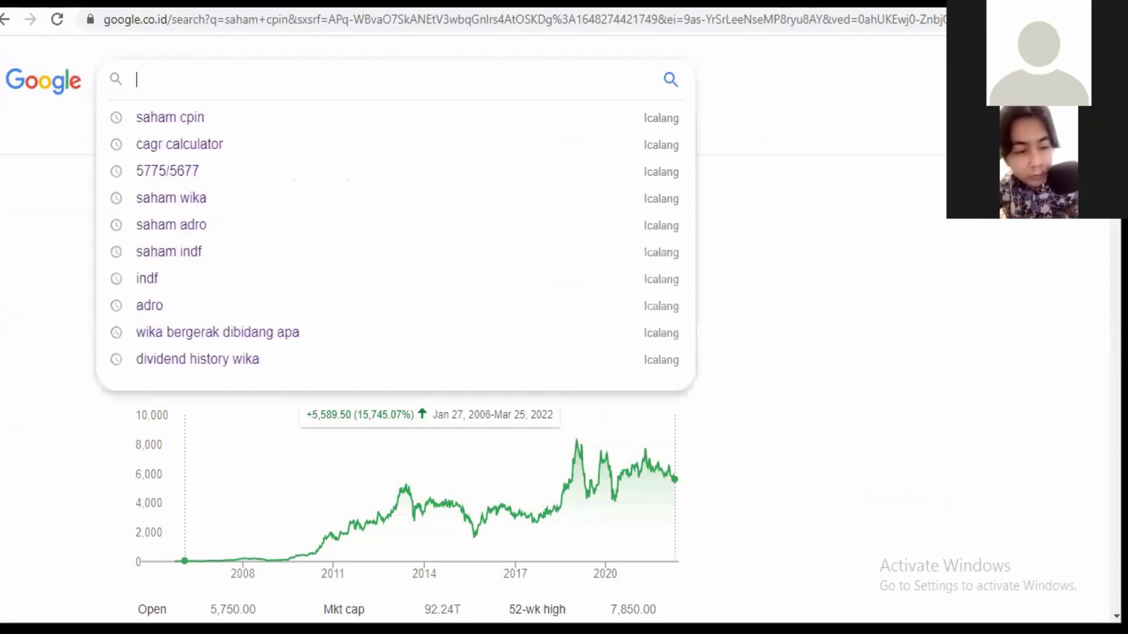
text(5625/)
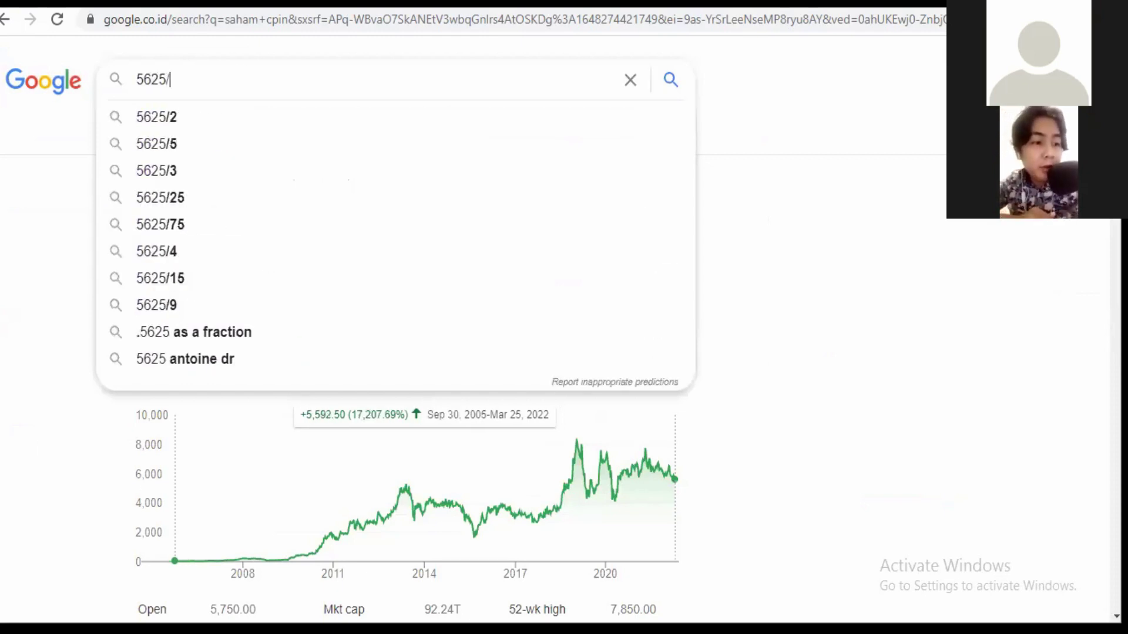
key(alt+Tab)
key(alt+Tab)
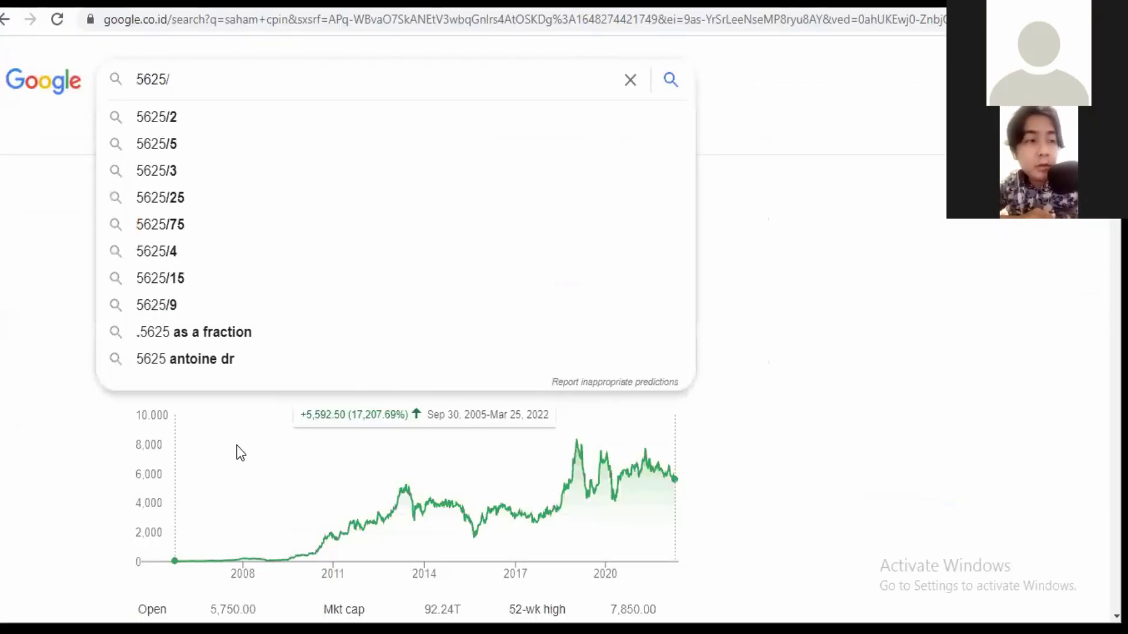
text(1585)
key(Return)
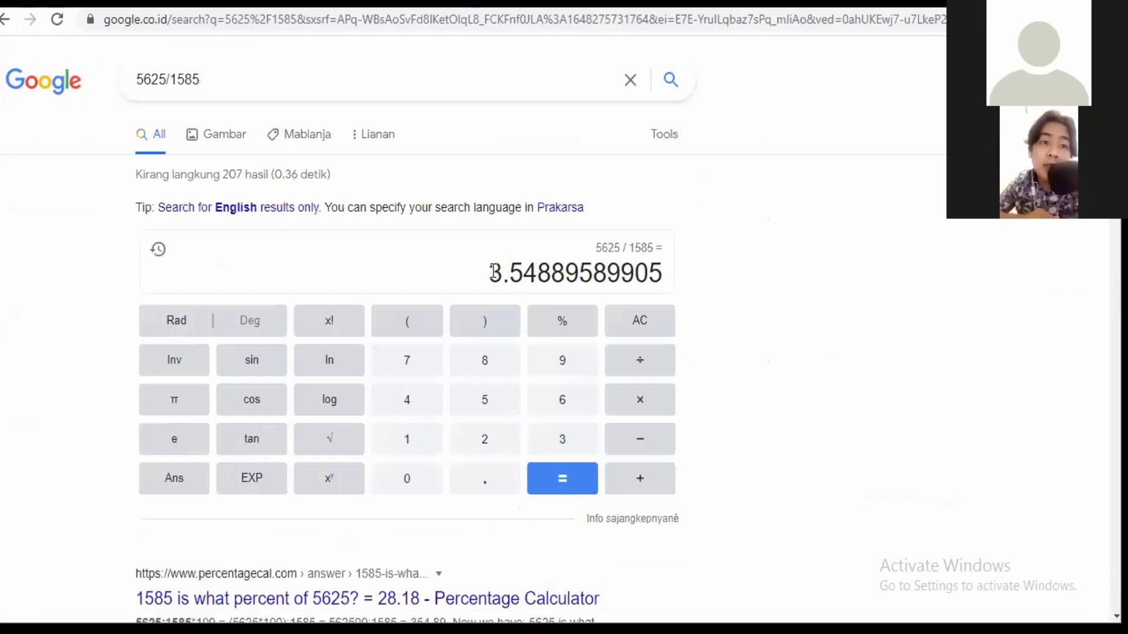
mouse_move(490, 272)
mouse_down()
mouse_move(537, 272)
mouse_move(489, 272)
mouse_up()
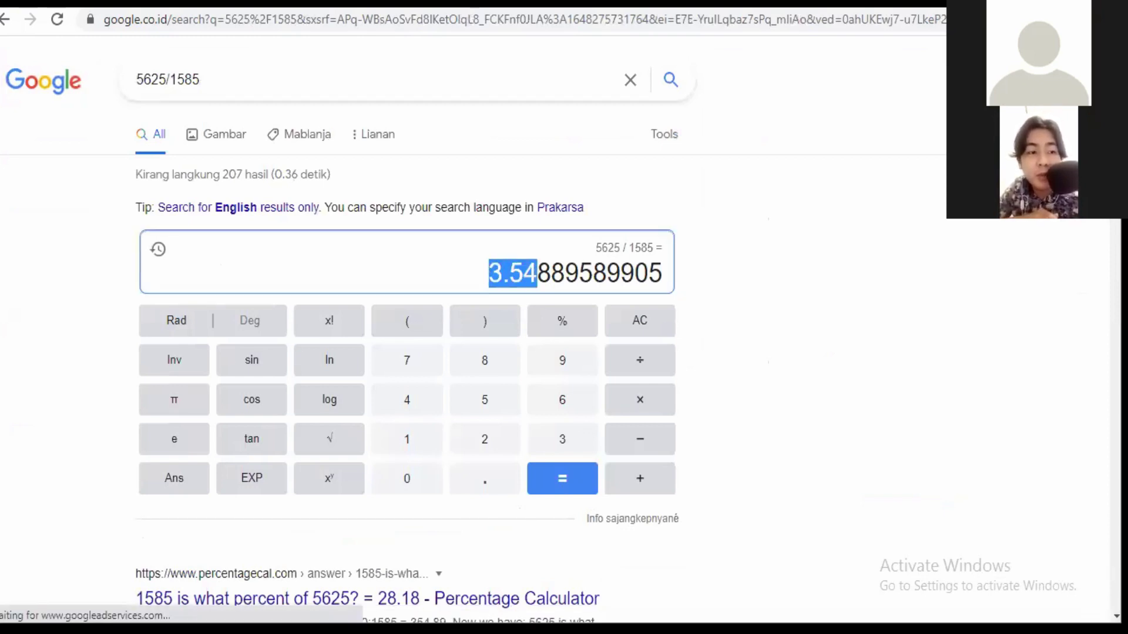
Return to the CPIN sheet in Excel and check the 2021 PBV against the calculated ratio.
key(alt+Tab)
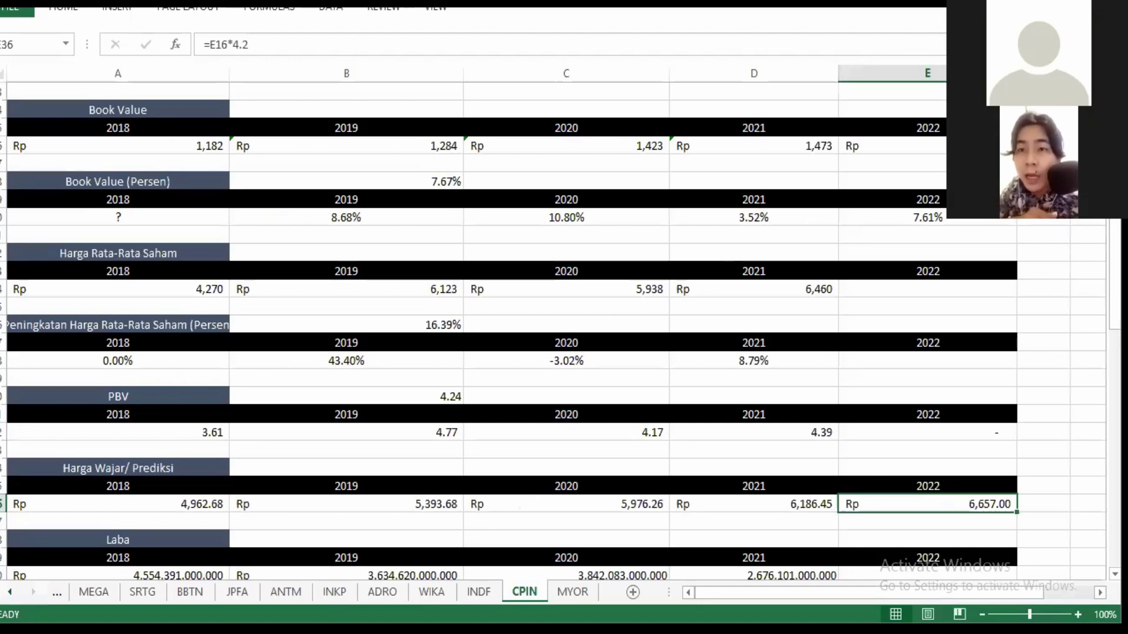
scroll(560, 331, down, 5)
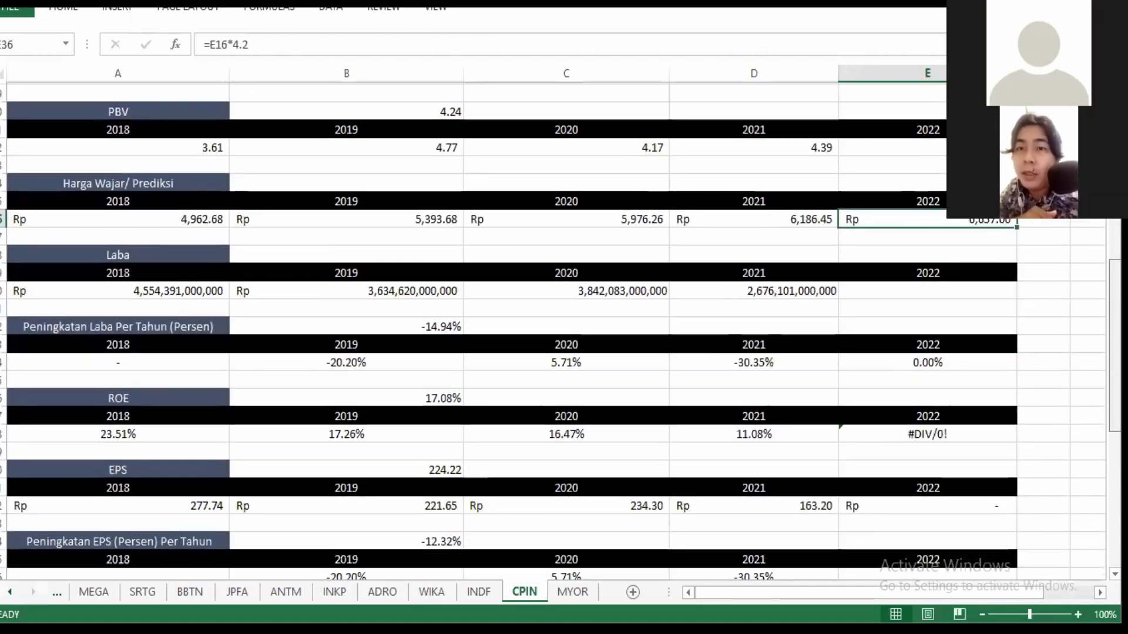
scroll(561, 332, down, 1)
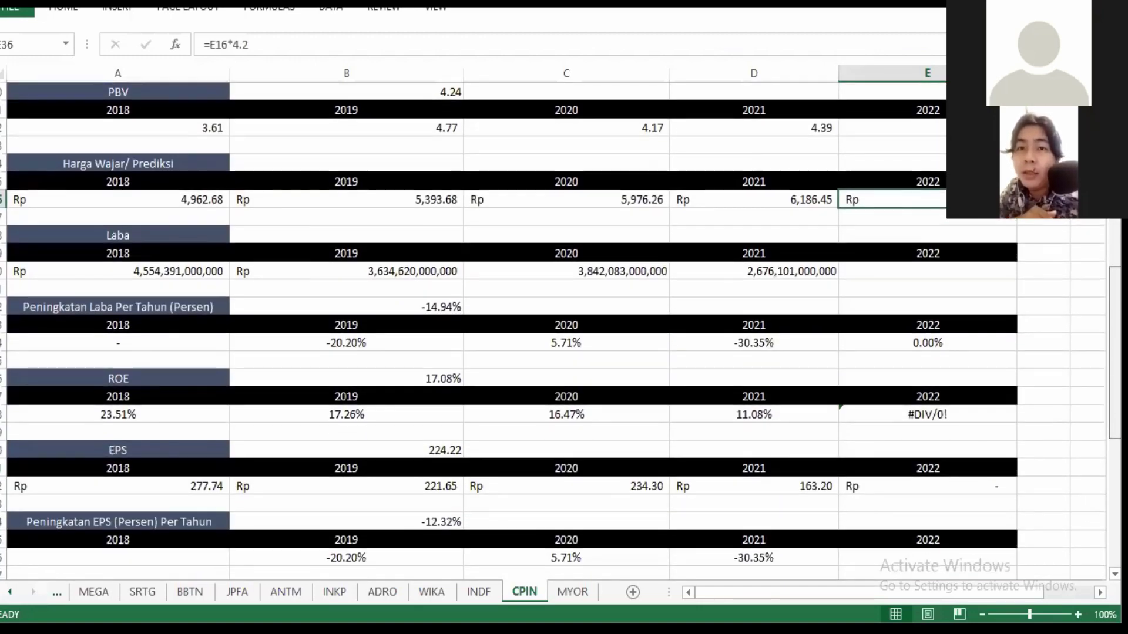
click(802, 129)
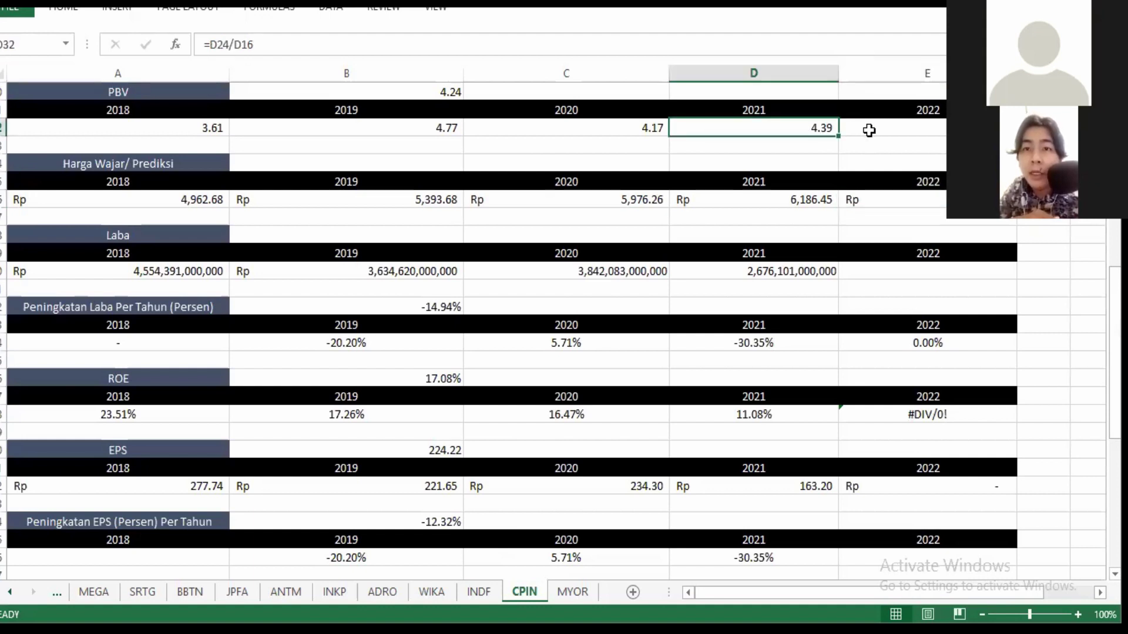
Review the CPIN PBV figures for 2018, 2020, 2021 and 2022 alongside the four-year average PBV formula.
click(869, 130)
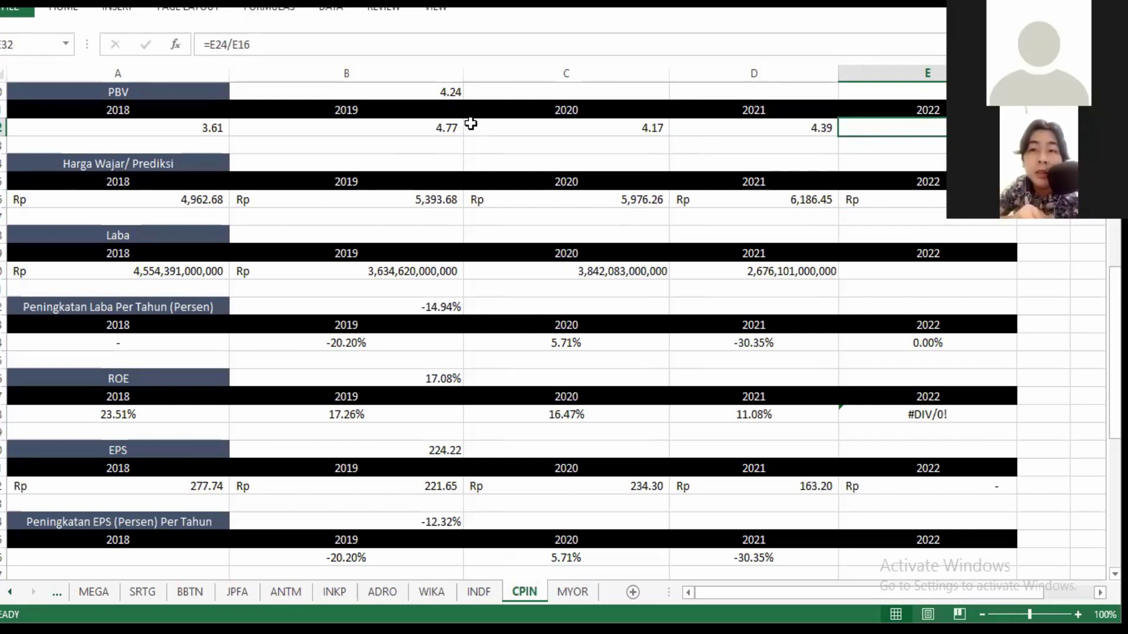
click(440, 91)
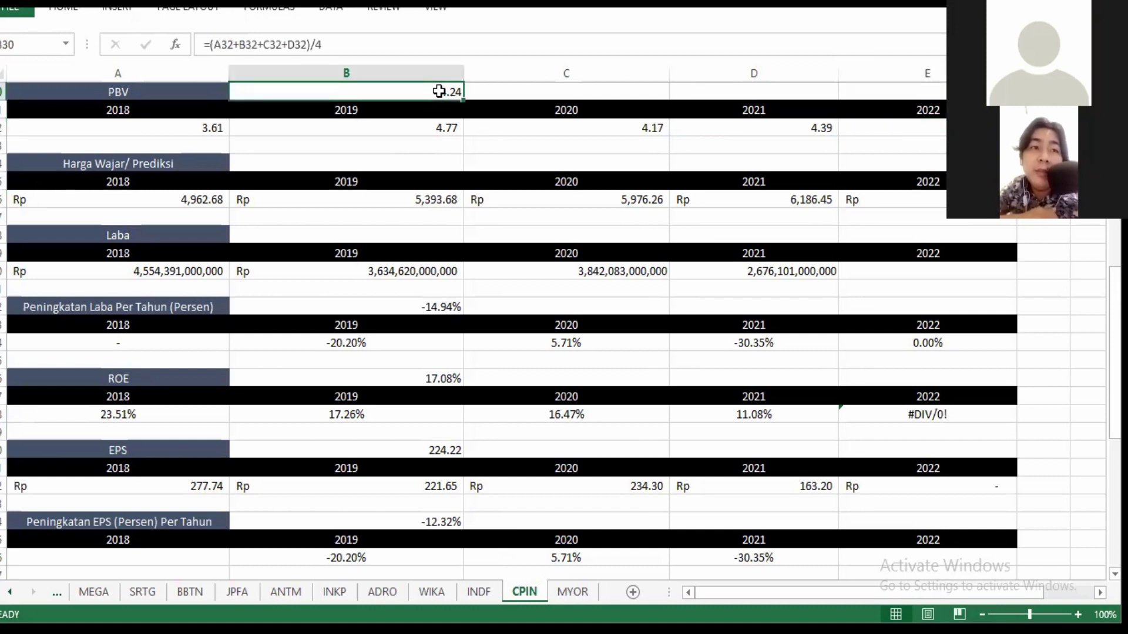
click(605, 125)
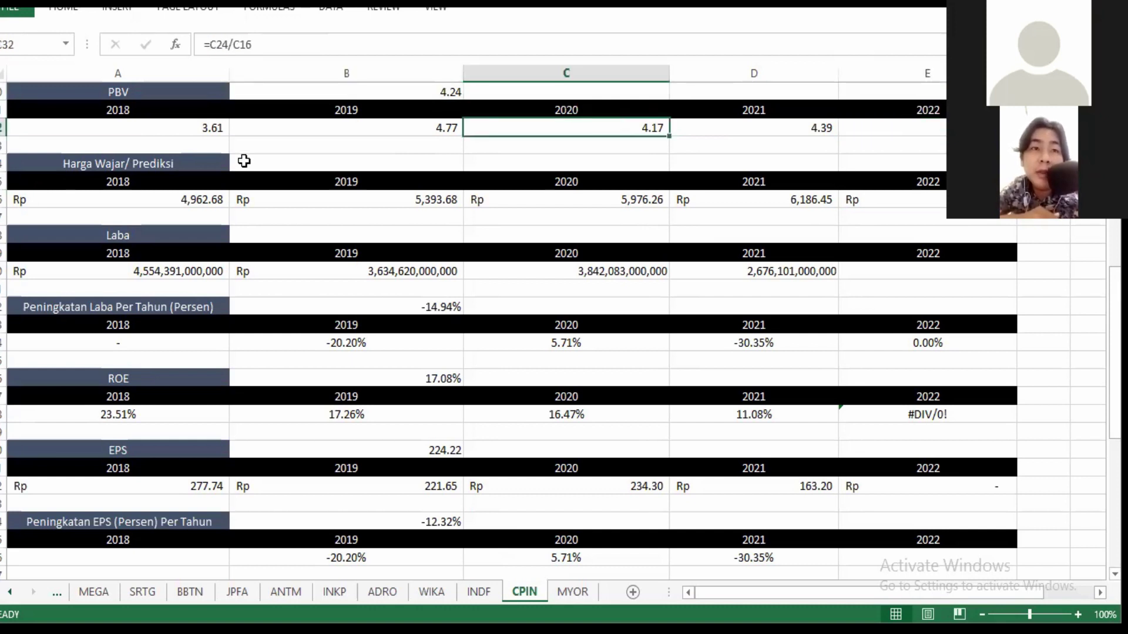
click(194, 128)
click(766, 127)
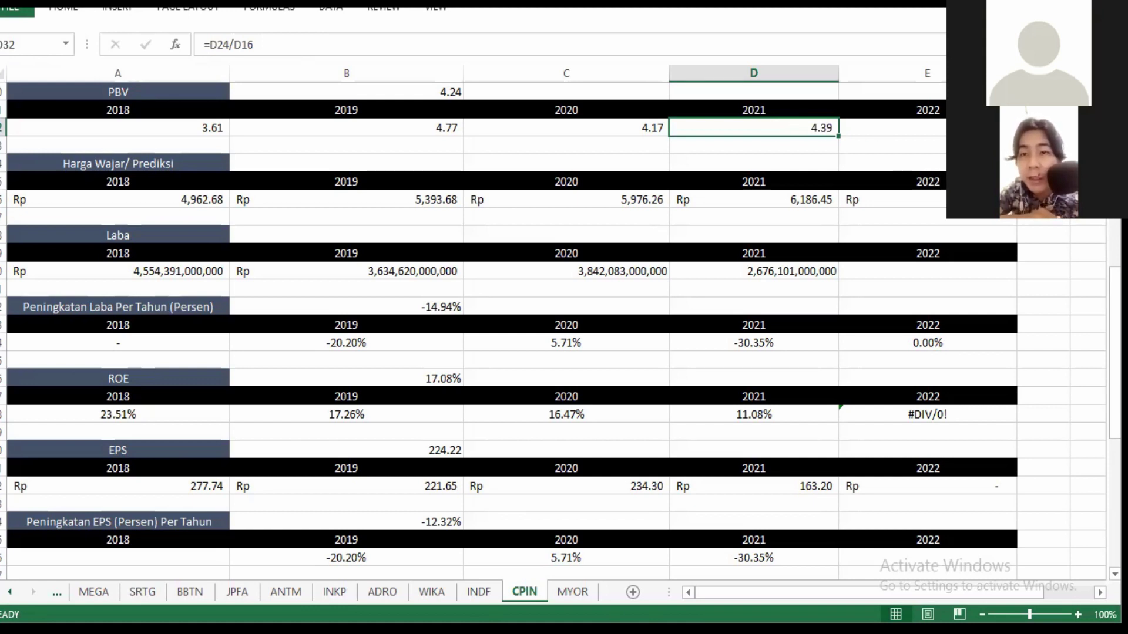
Compare the 2021 and 2022 Harga Wajar/Prediksi formulas with the PBV cells for the same years.
click(945, 200)
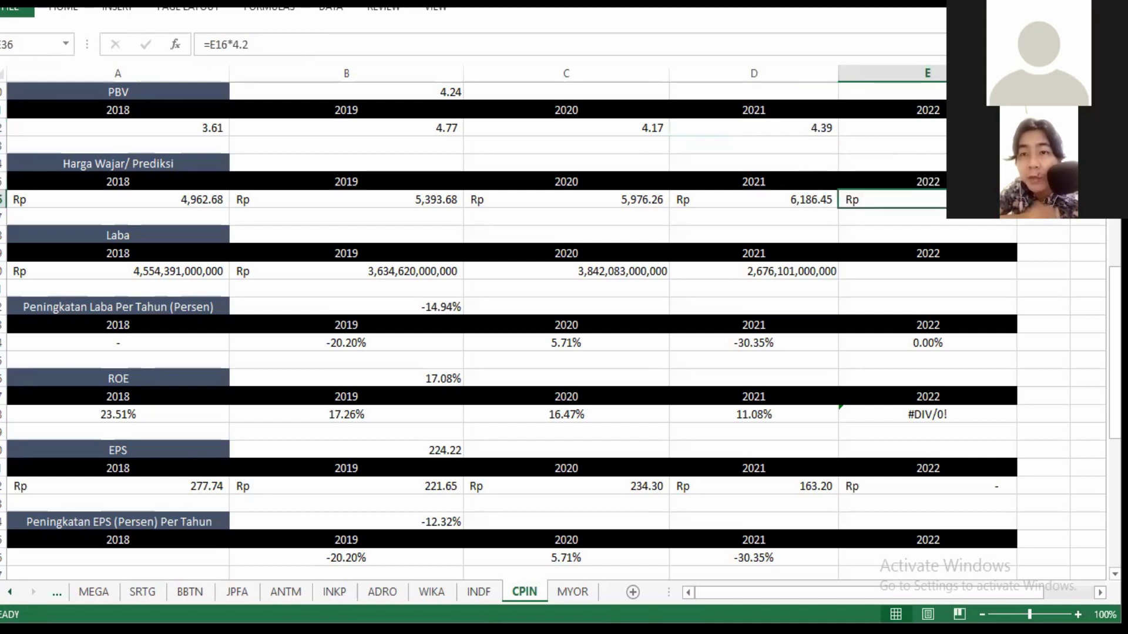
click(758, 194)
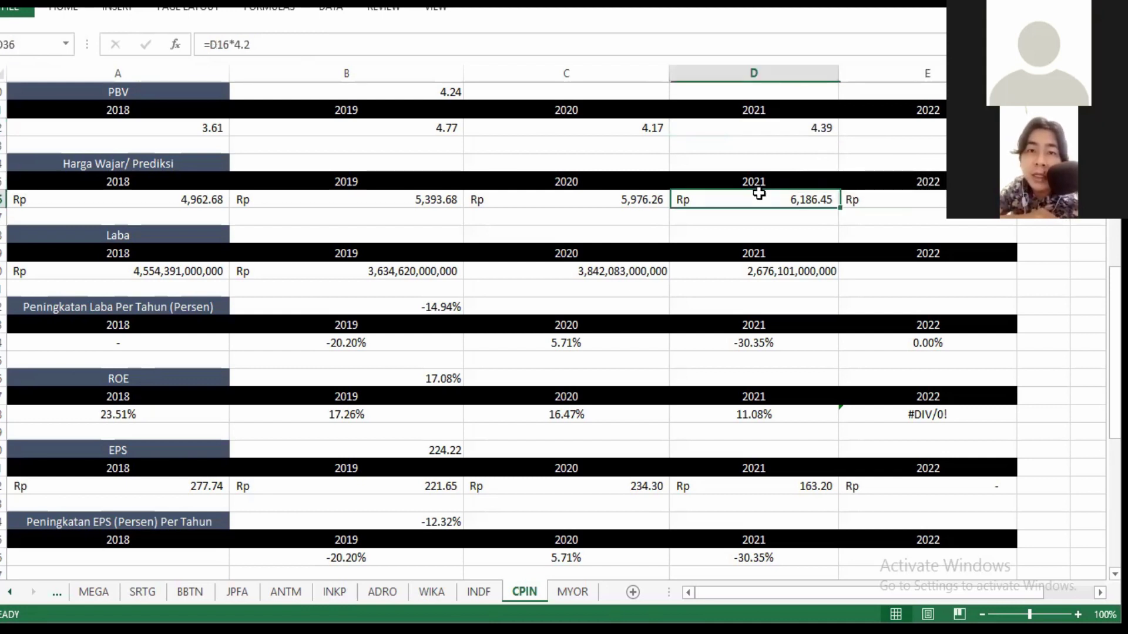
click(938, 199)
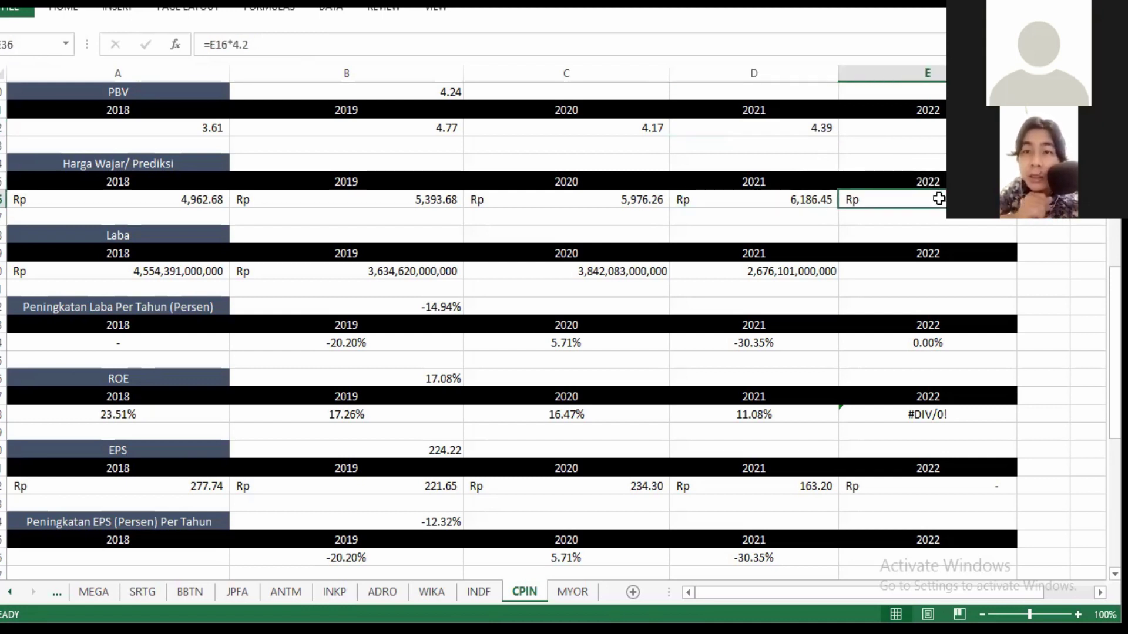
click(799, 130)
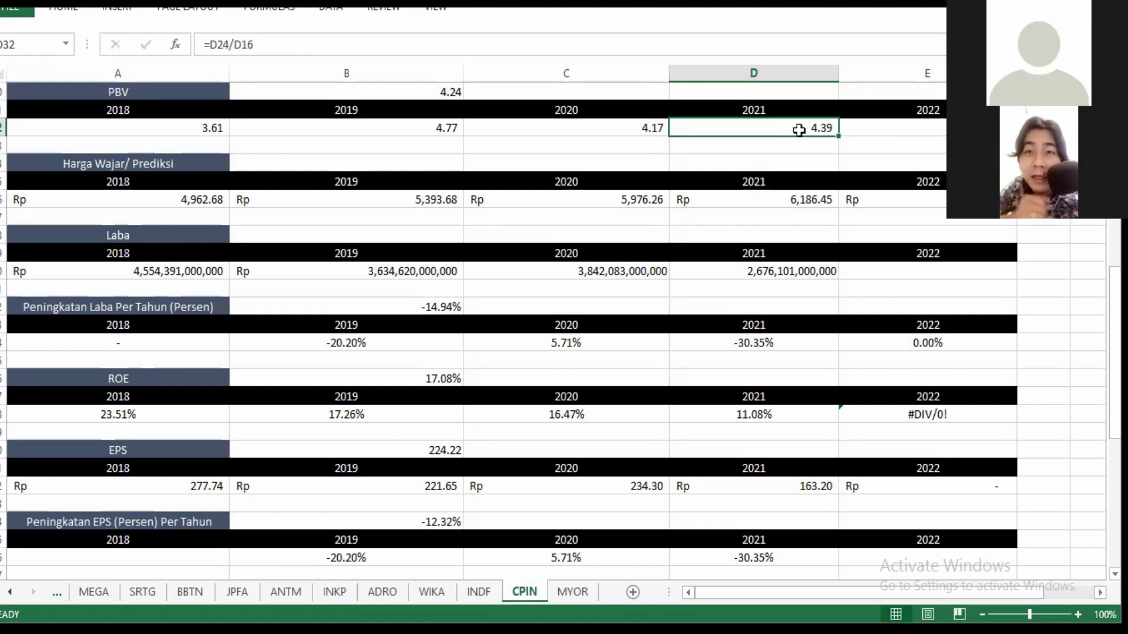
click(912, 132)
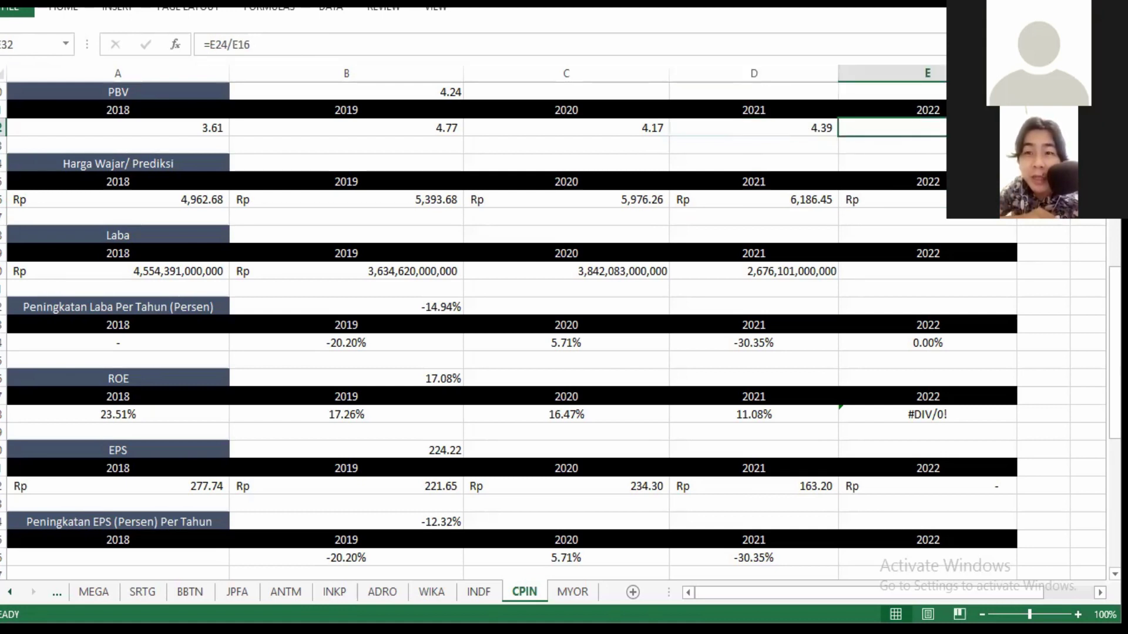
Recheck the 2021 and 2022 fair prices against the PBV row, including the 2018 PBV.
drag(1114, 280, 1115, 288)
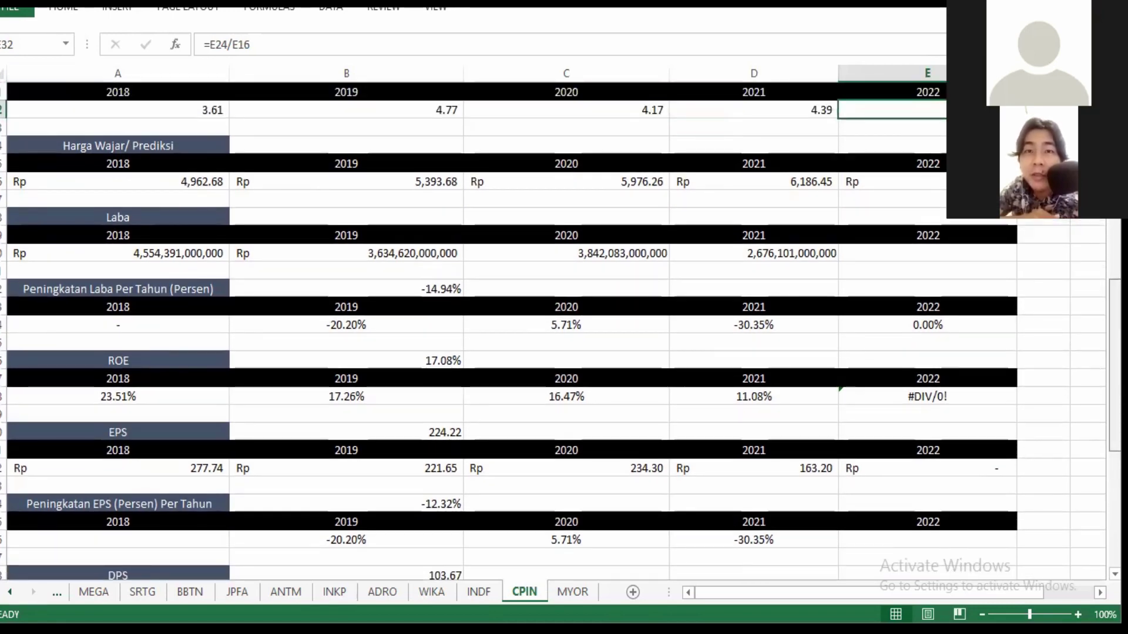
scroll(1114, 288, down, 1)
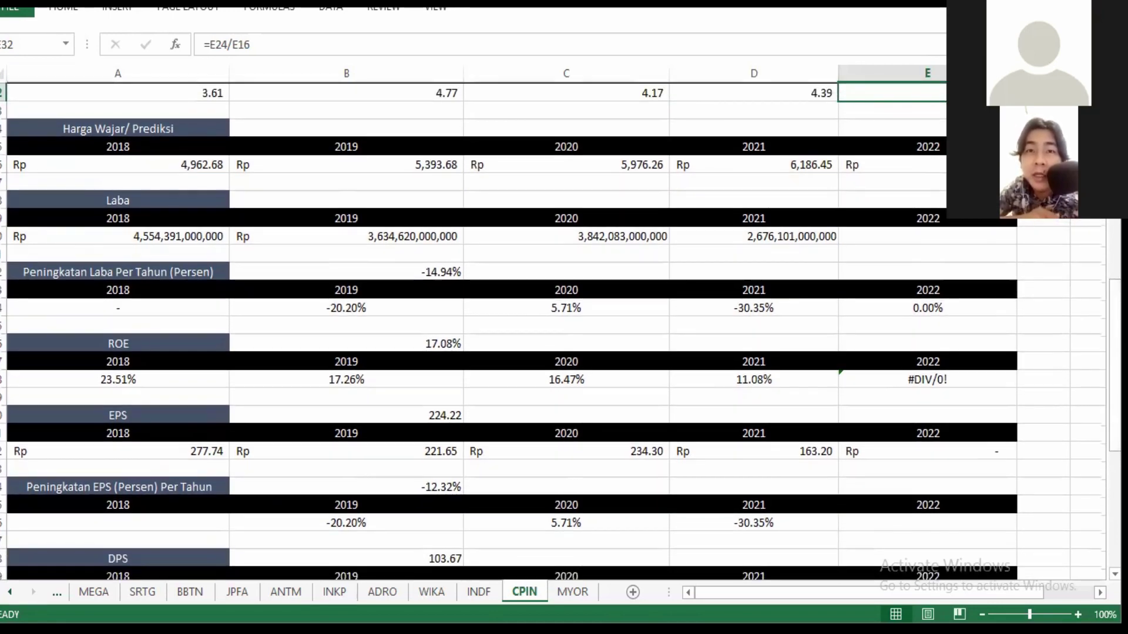
click(780, 89)
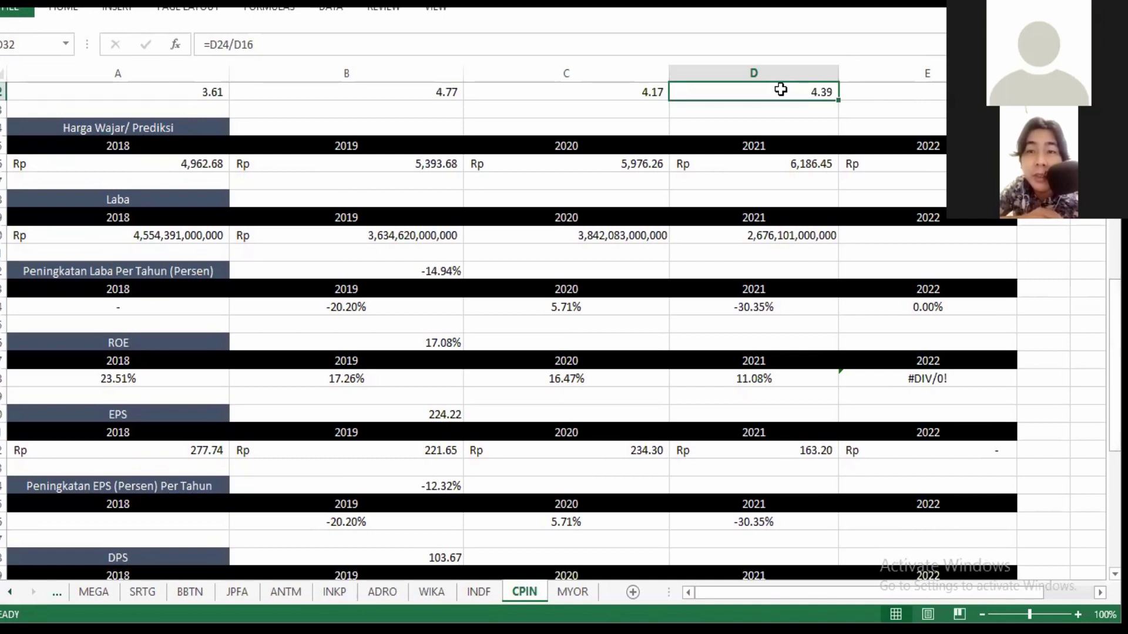
click(941, 165)
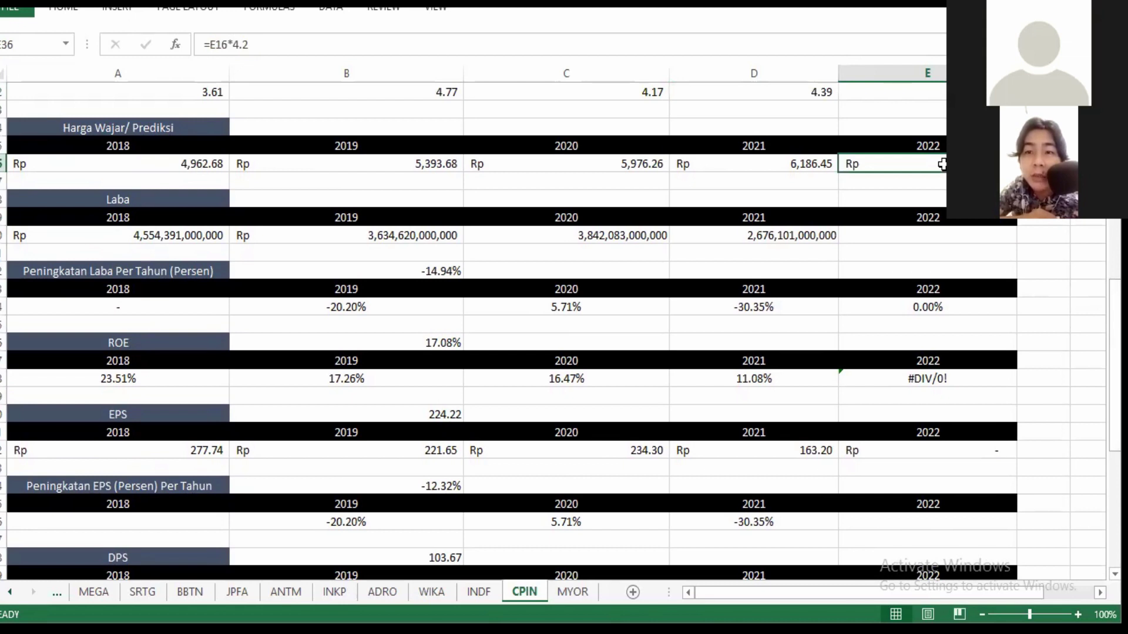
click(798, 162)
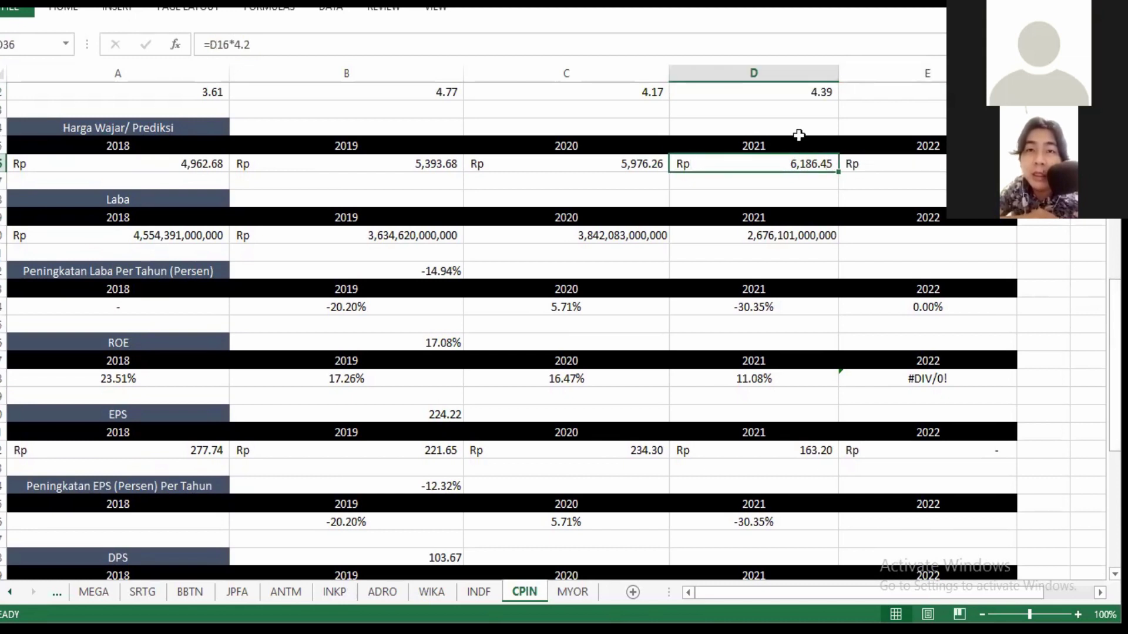
click(812, 99)
click(896, 101)
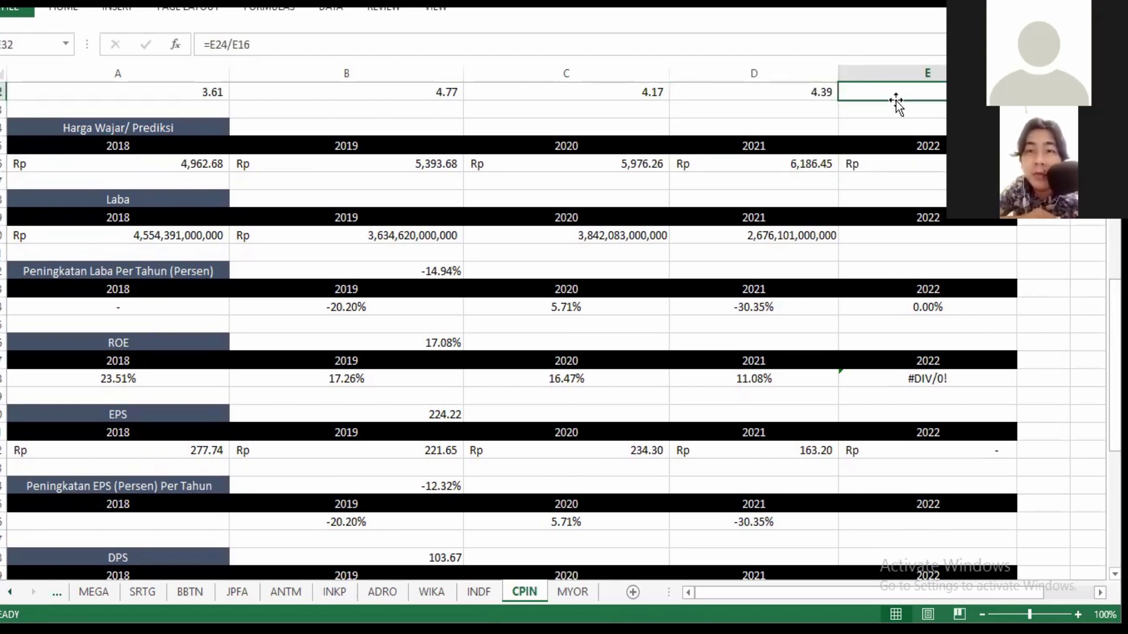
click(192, 96)
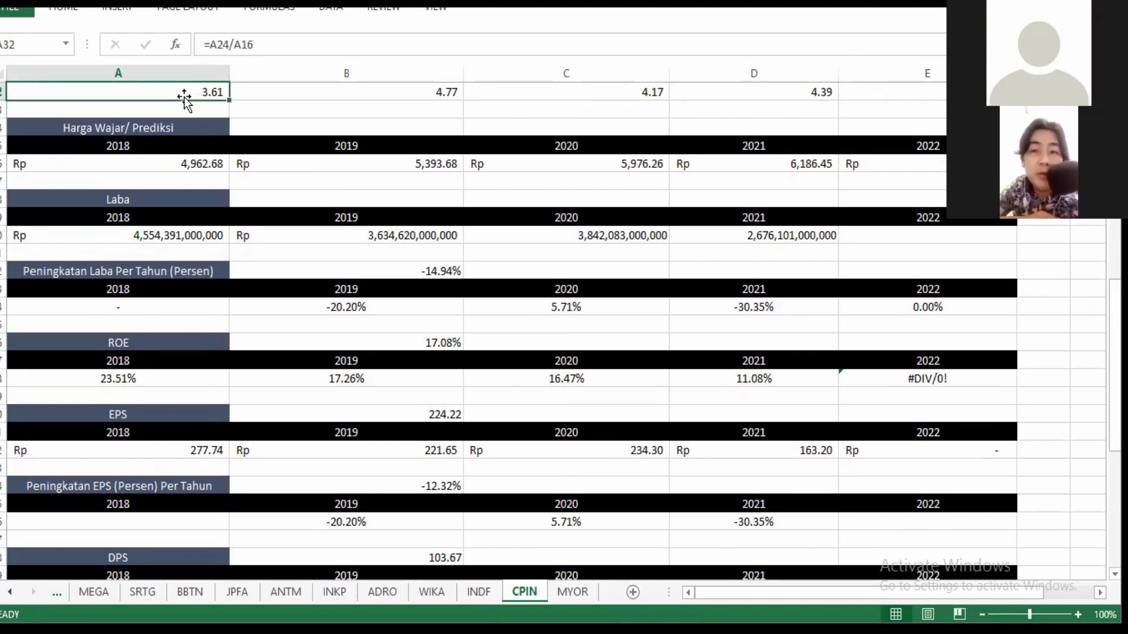
click(894, 92)
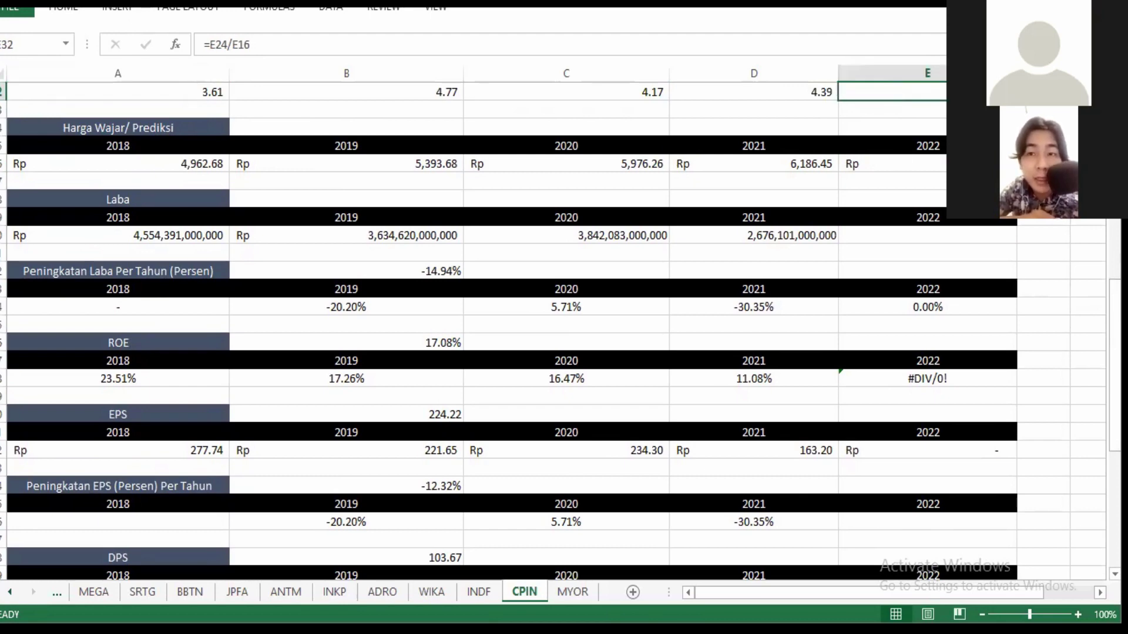
Examine the Laba figures from 2018 to 2021 and the yearly profit growth formulas for 2019, 2020 and 2021.
drag(1114, 358, 1114, 401)
scroll(564, 329, down, 1)
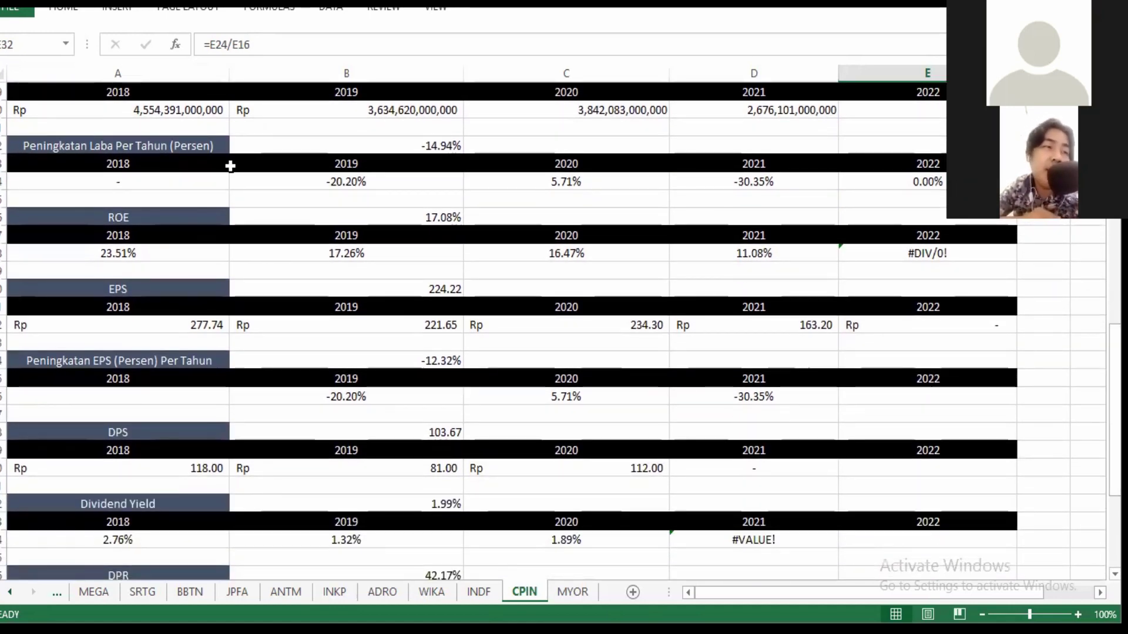
click(174, 113)
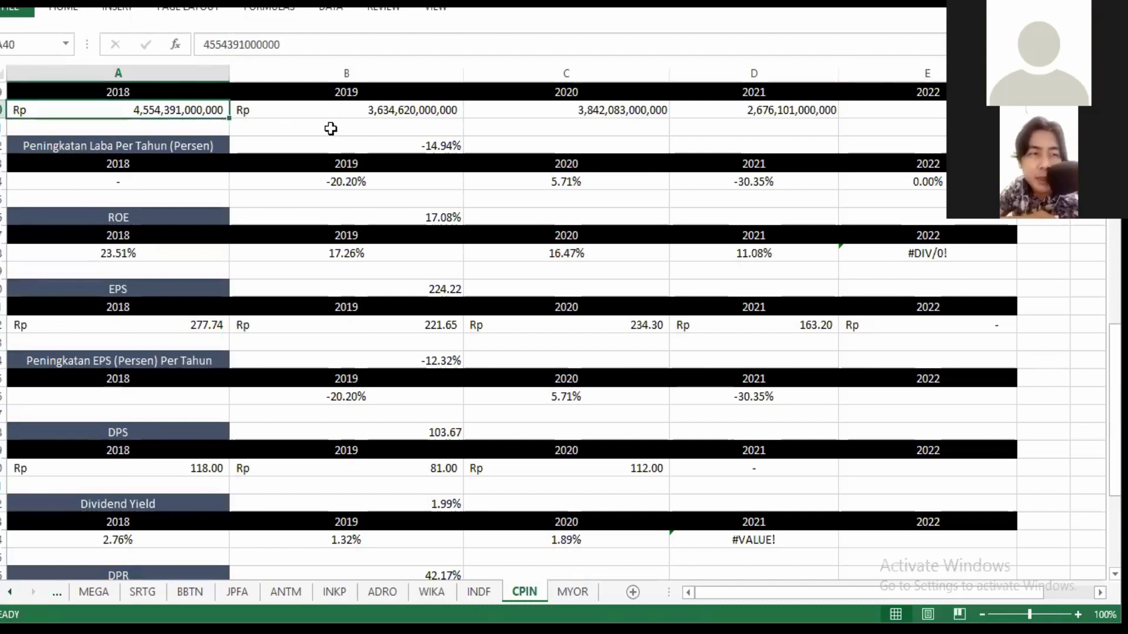
click(352, 114)
click(331, 180)
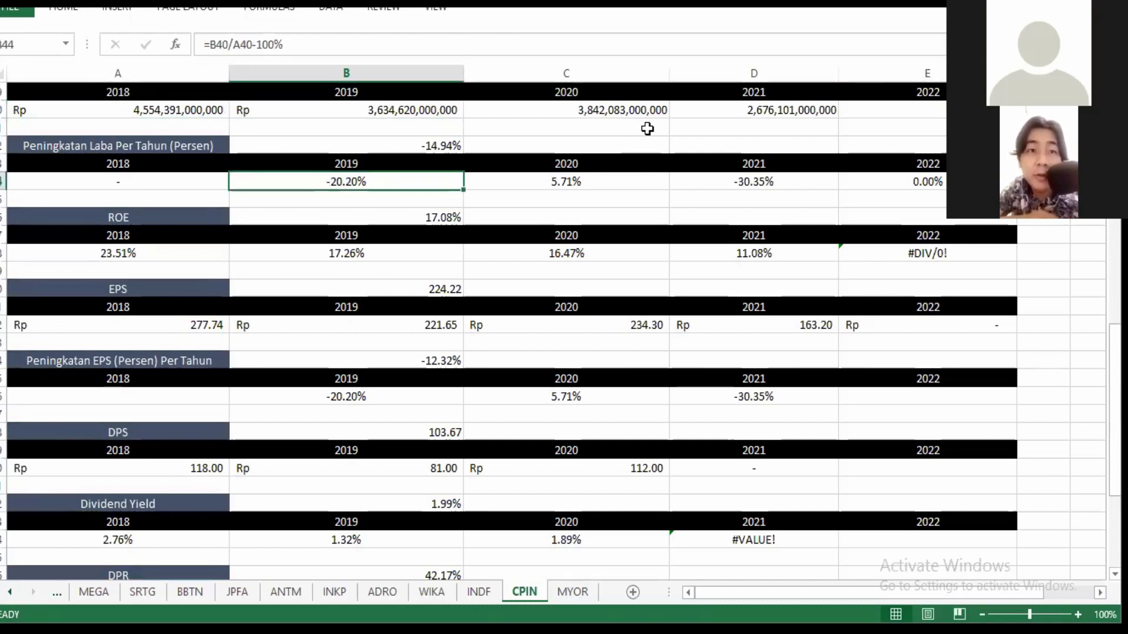
click(646, 110)
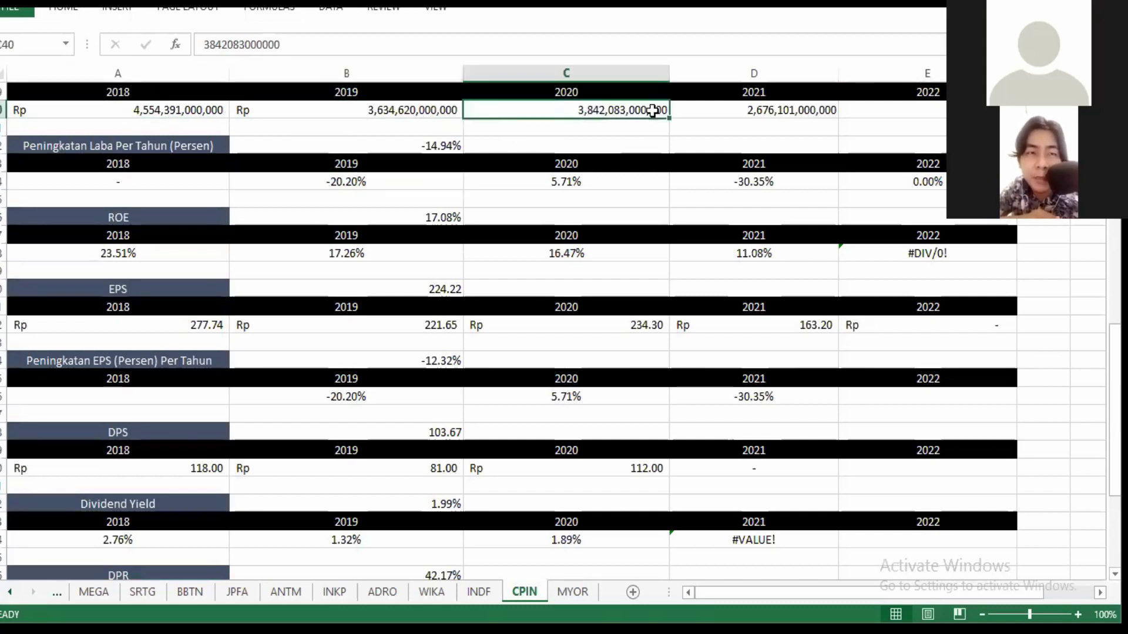
click(586, 183)
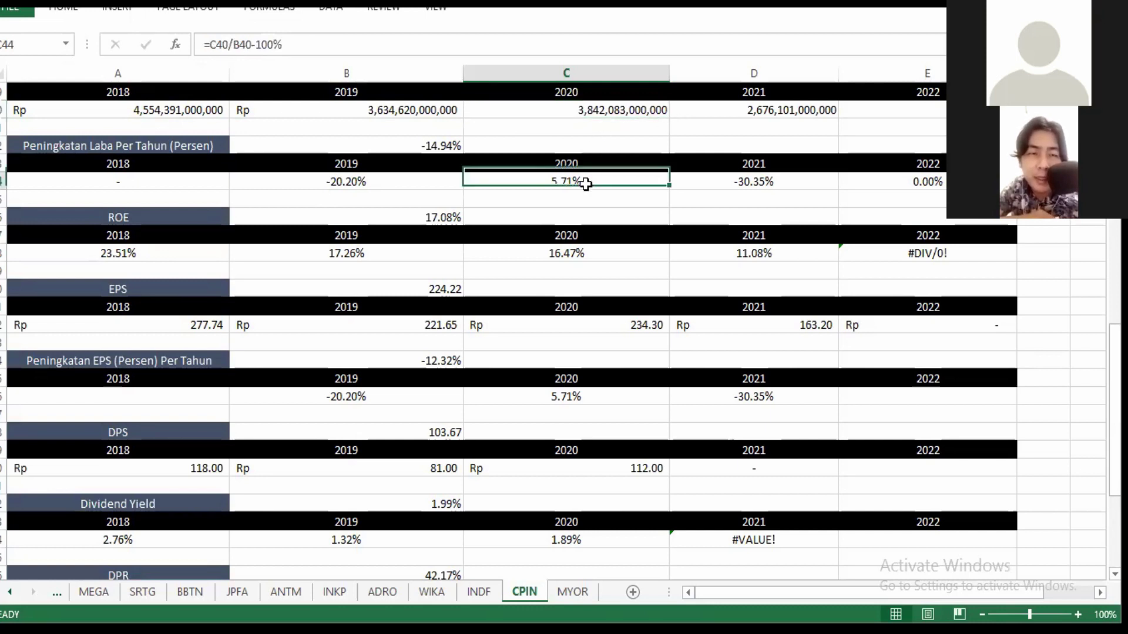
click(778, 112)
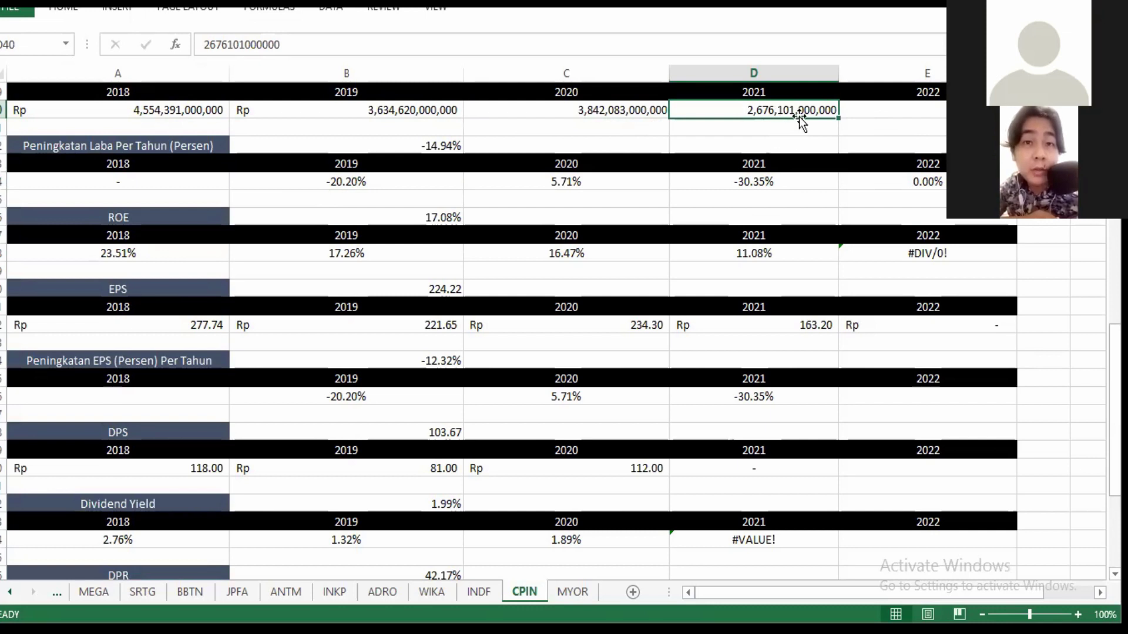
click(742, 179)
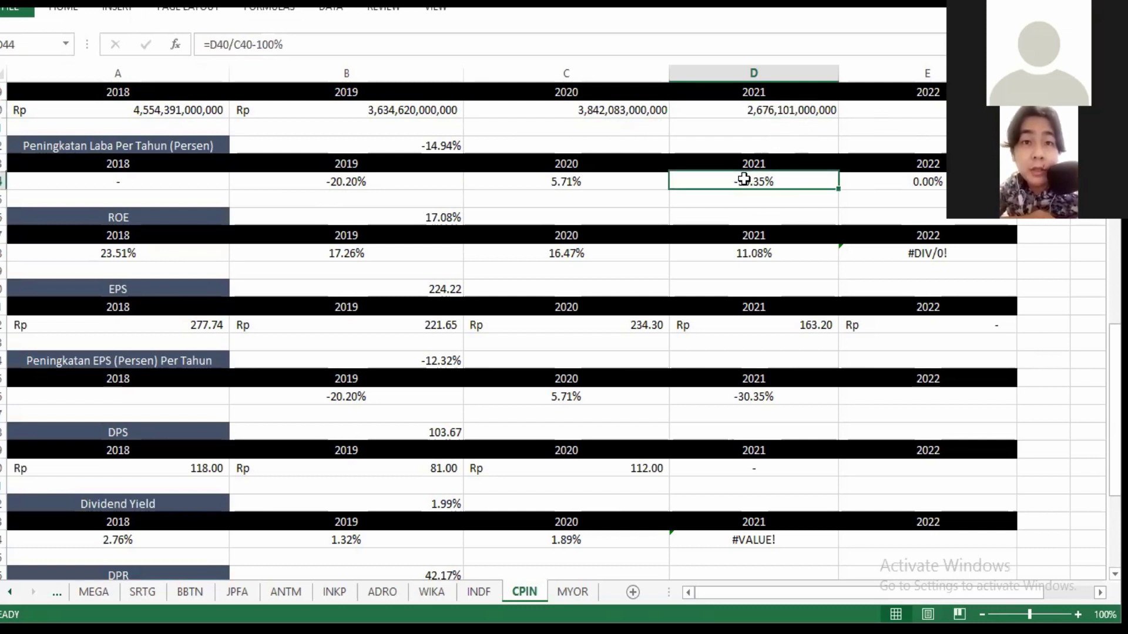
Go through the ROE formulas year by year from 2018 to 2021.
drag(1115, 352, 1115, 385)
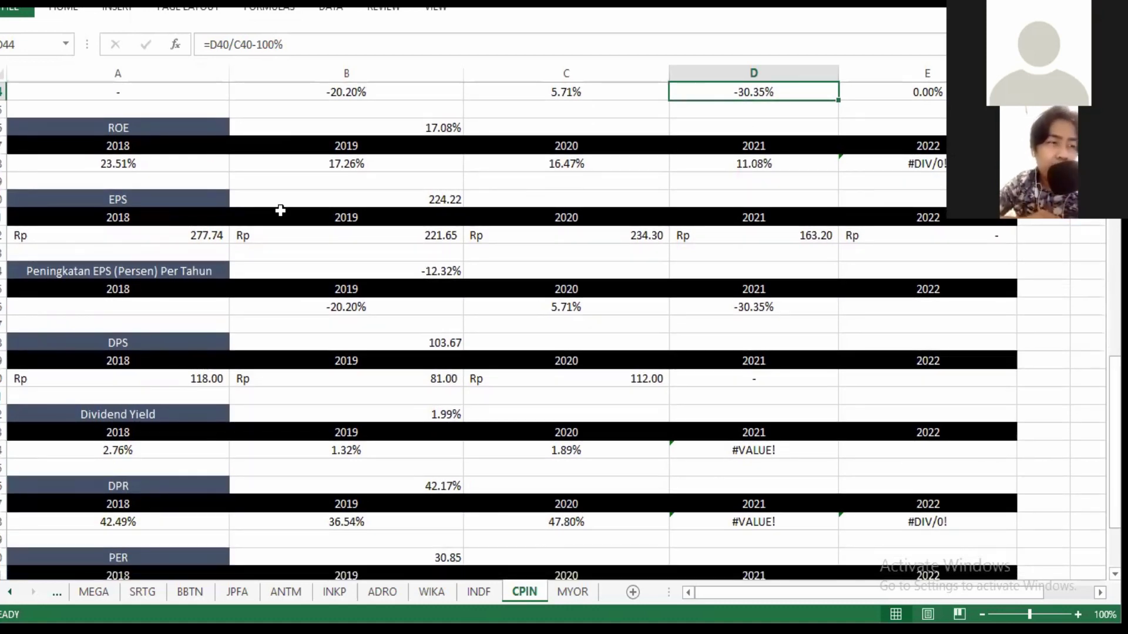
click(132, 171)
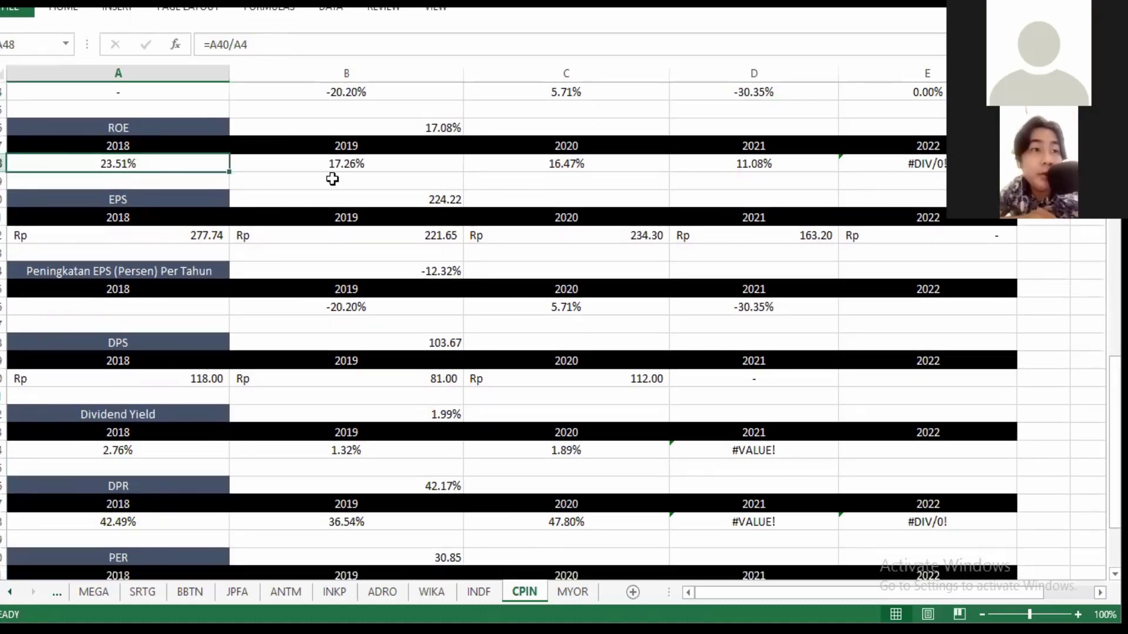
click(370, 167)
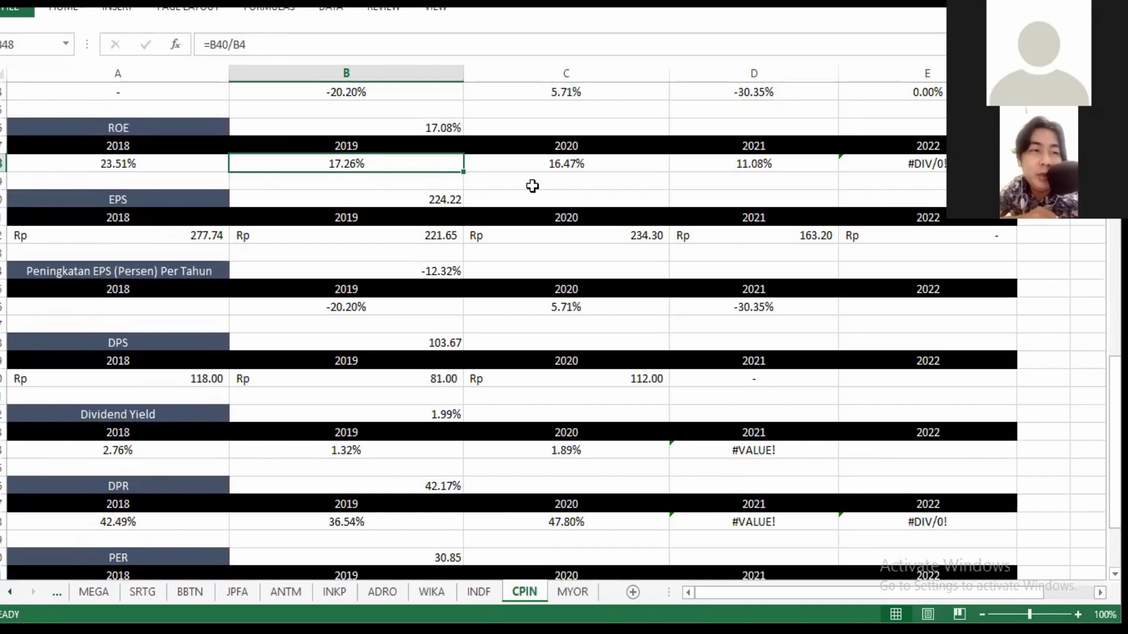
click(568, 166)
click(736, 162)
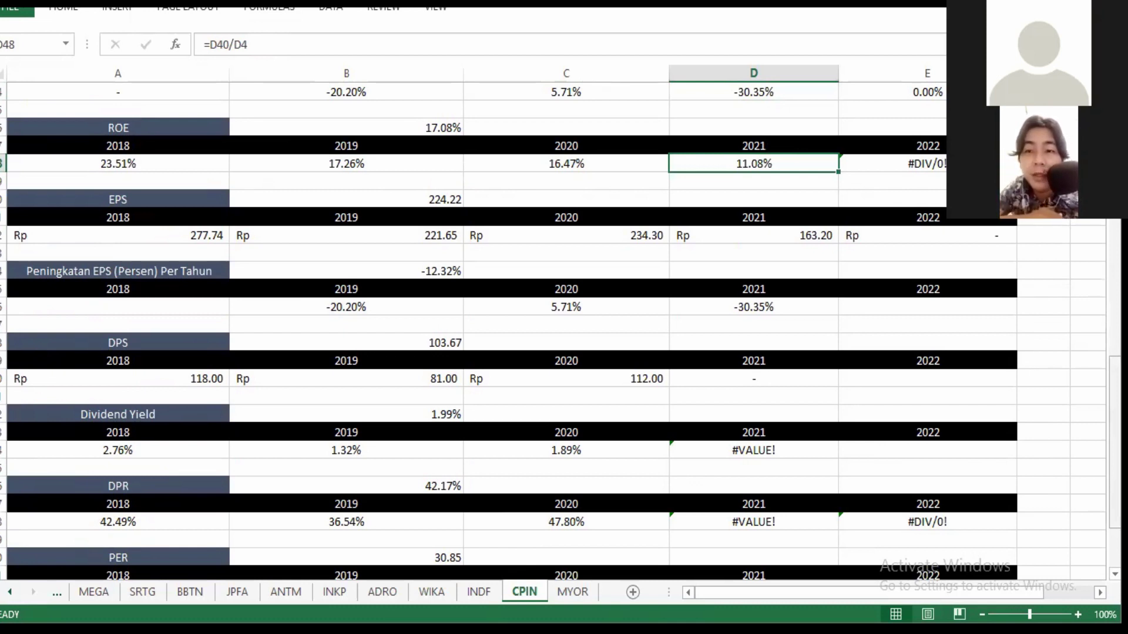
Inspect the EPS formulas for 2020 and 2021.
drag(1114, 411, 1114, 446)
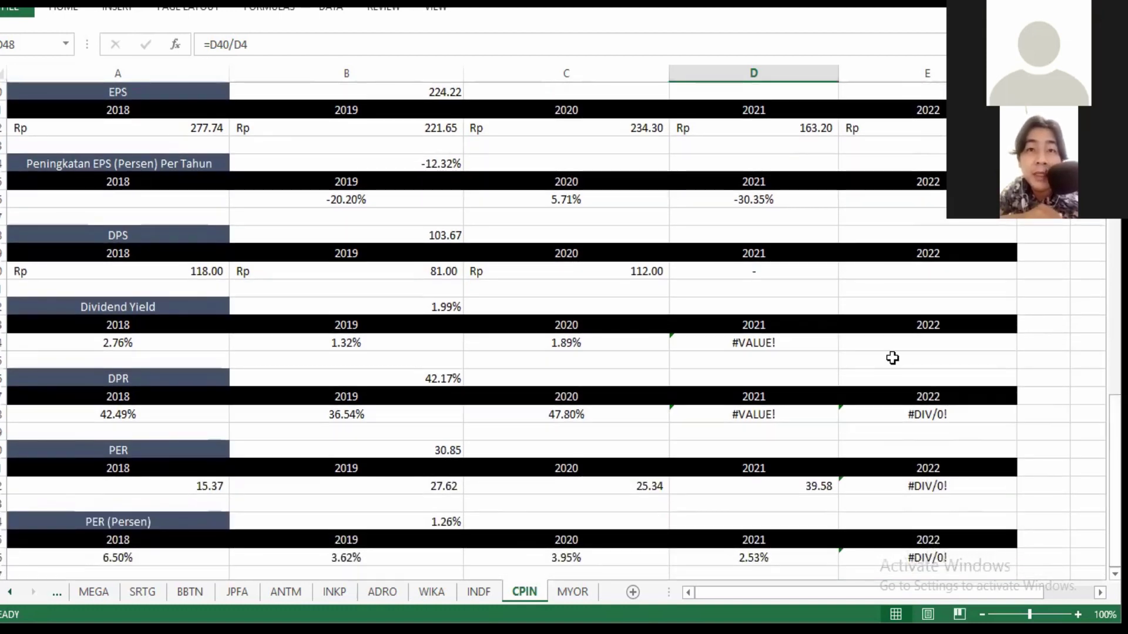
click(631, 128)
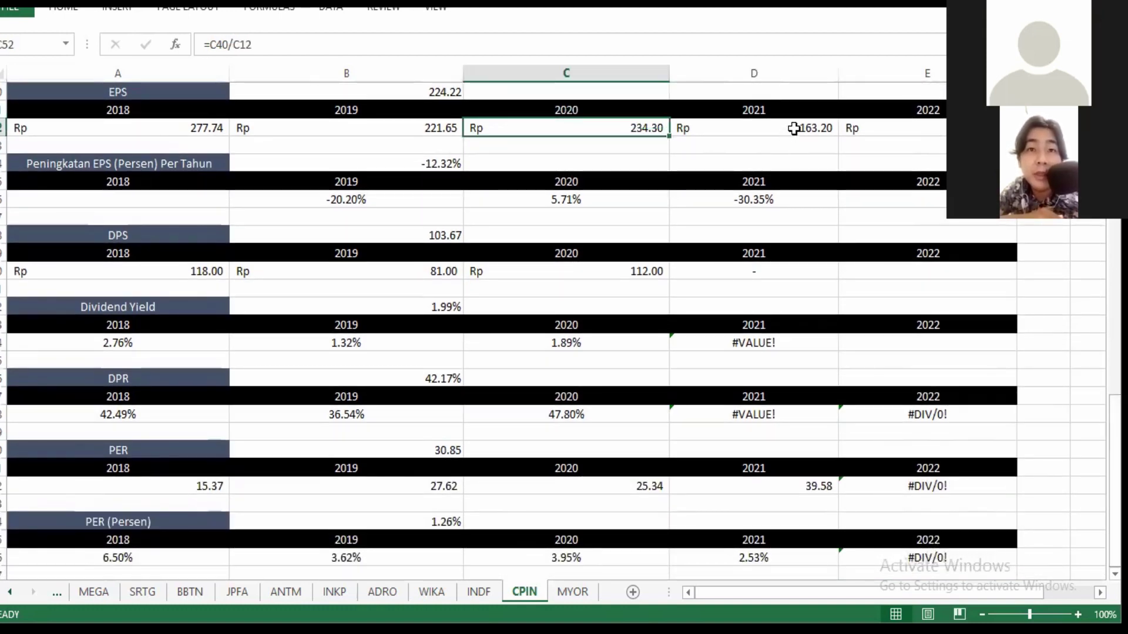
click(793, 130)
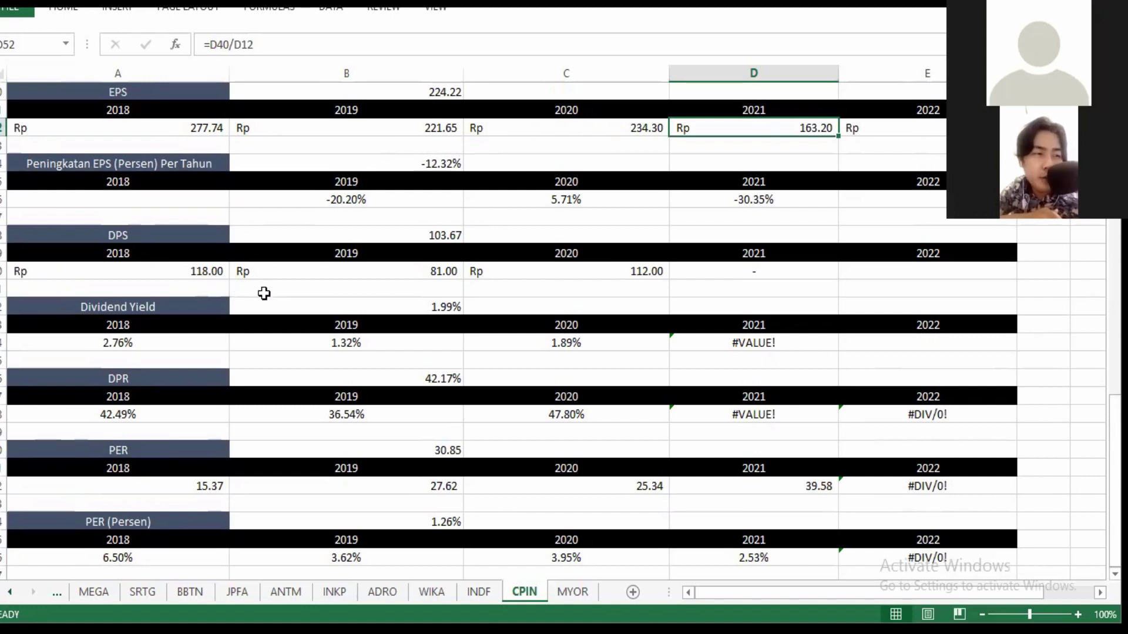
Review the DPS values for 2018 and 2020, and inspect the 2018 Dividend Yield formula.
click(191, 272)
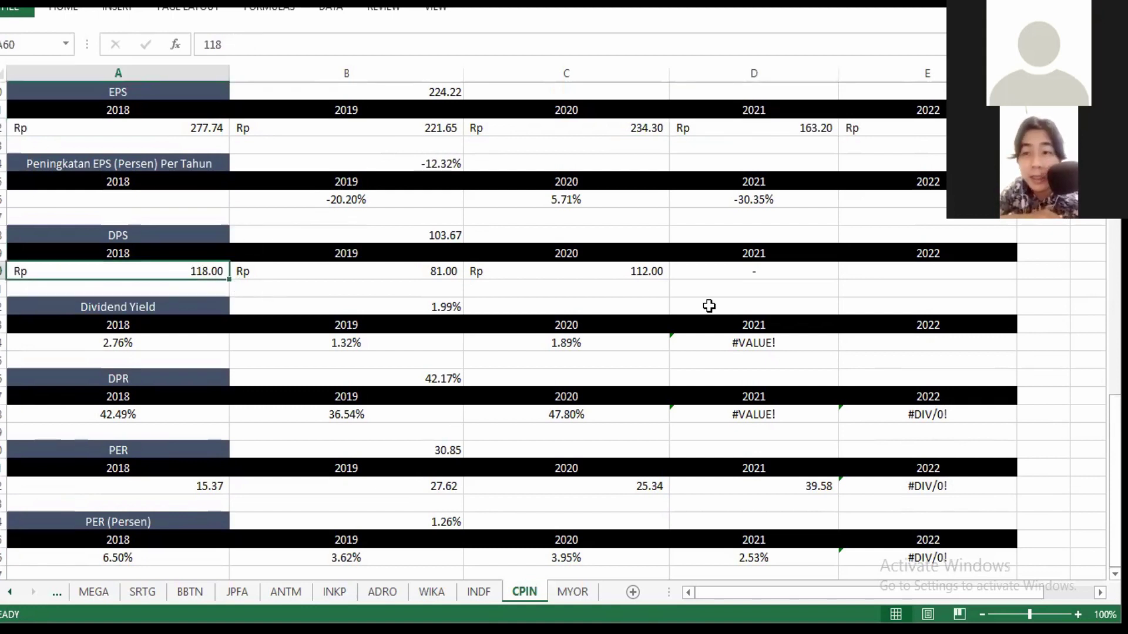
drag(1114, 458, 1114, 451)
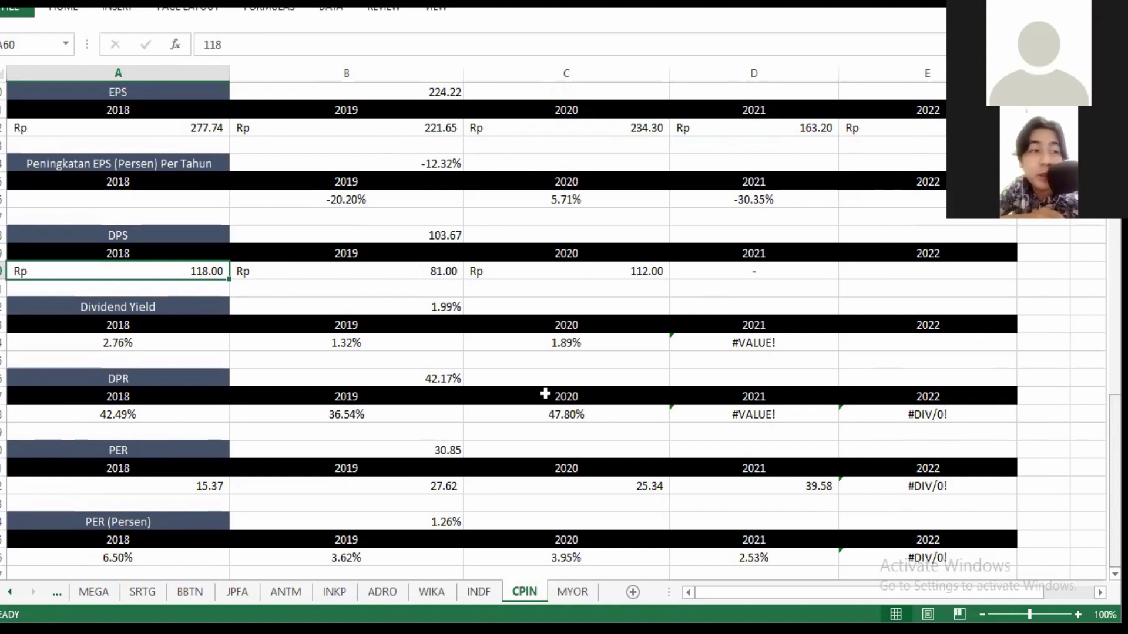
click(587, 276)
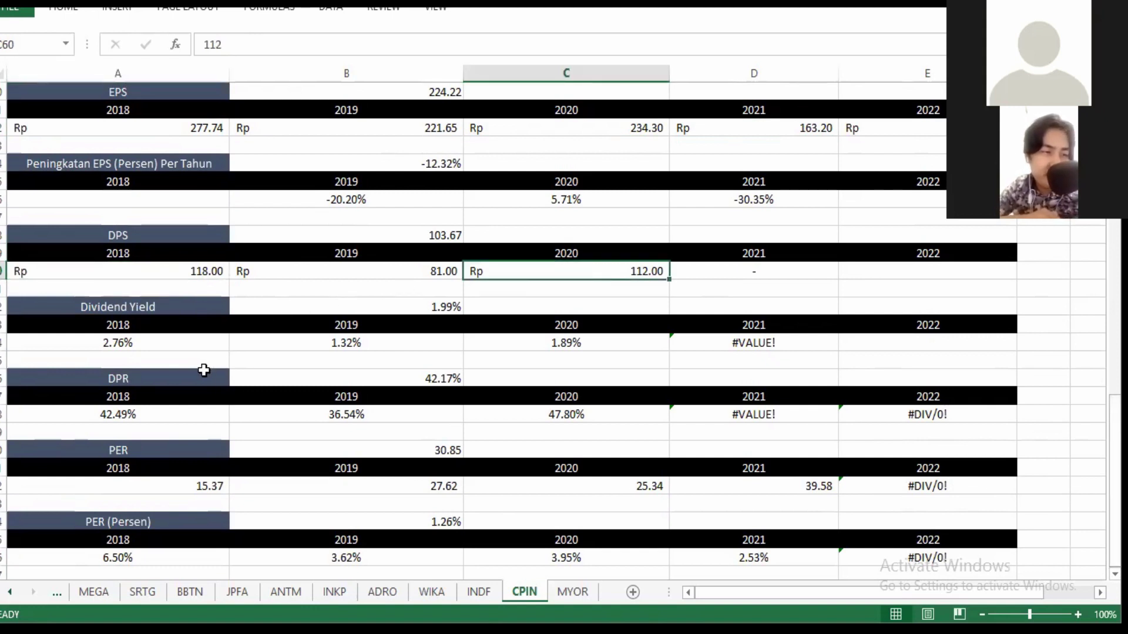
click(146, 343)
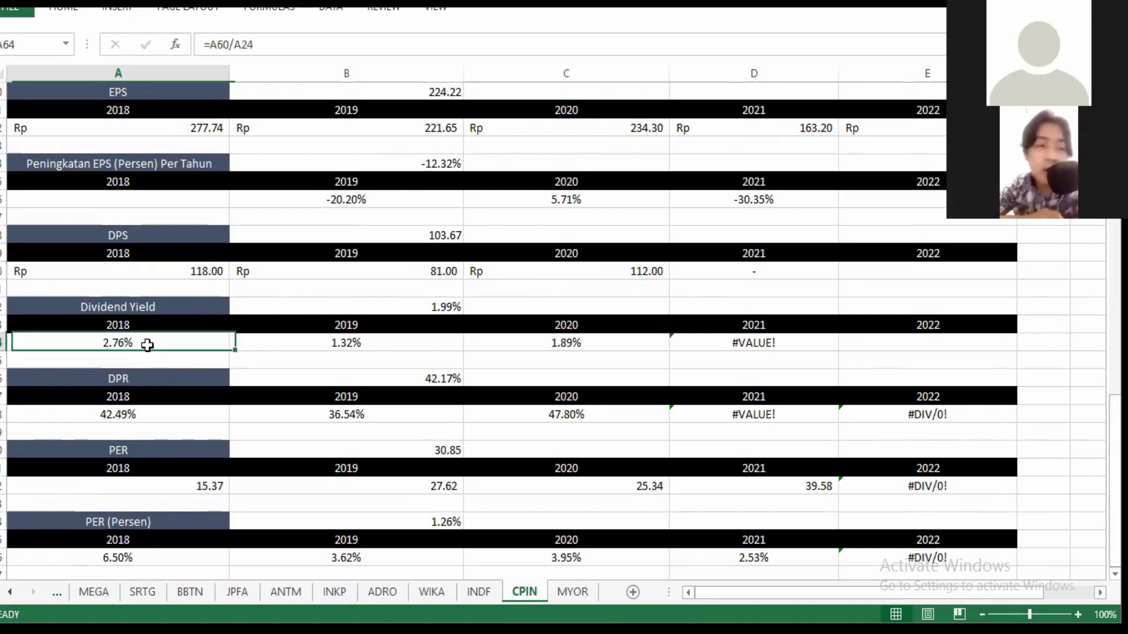
Inspect the Dividend Yield formulas for 2019 and 2020 and the DPR formulas for 2018, 2019 and 2020.
click(342, 333)
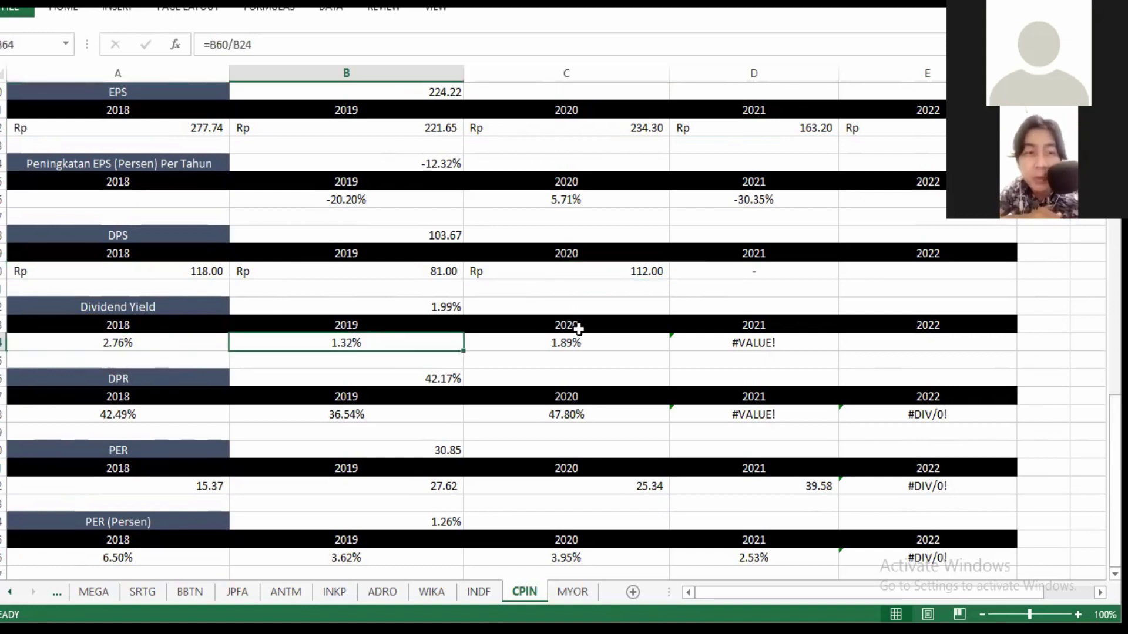
click(569, 345)
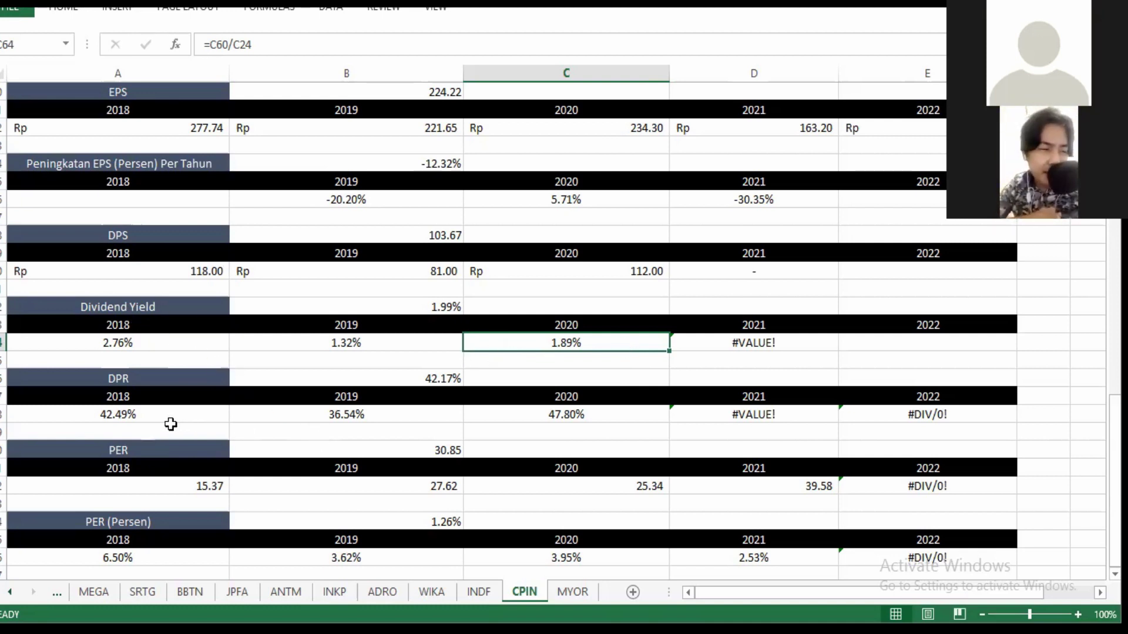
click(150, 418)
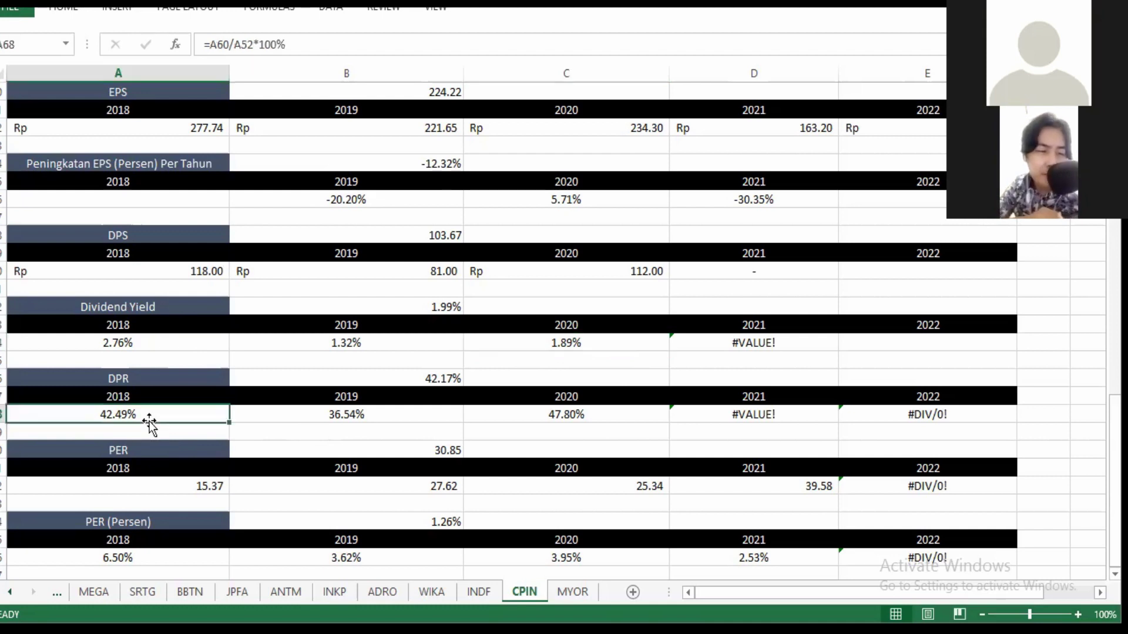
click(369, 421)
click(580, 420)
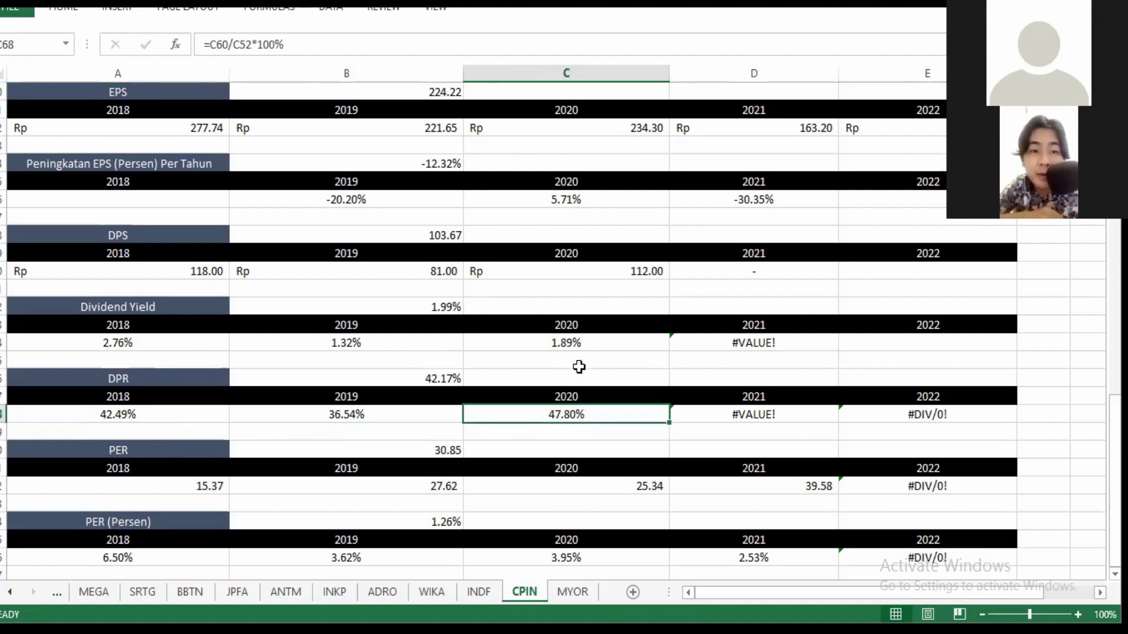
Revisit the 2020 Dividend Yield formula and inspect the PER (Persen) formula for 2020.
click(581, 349)
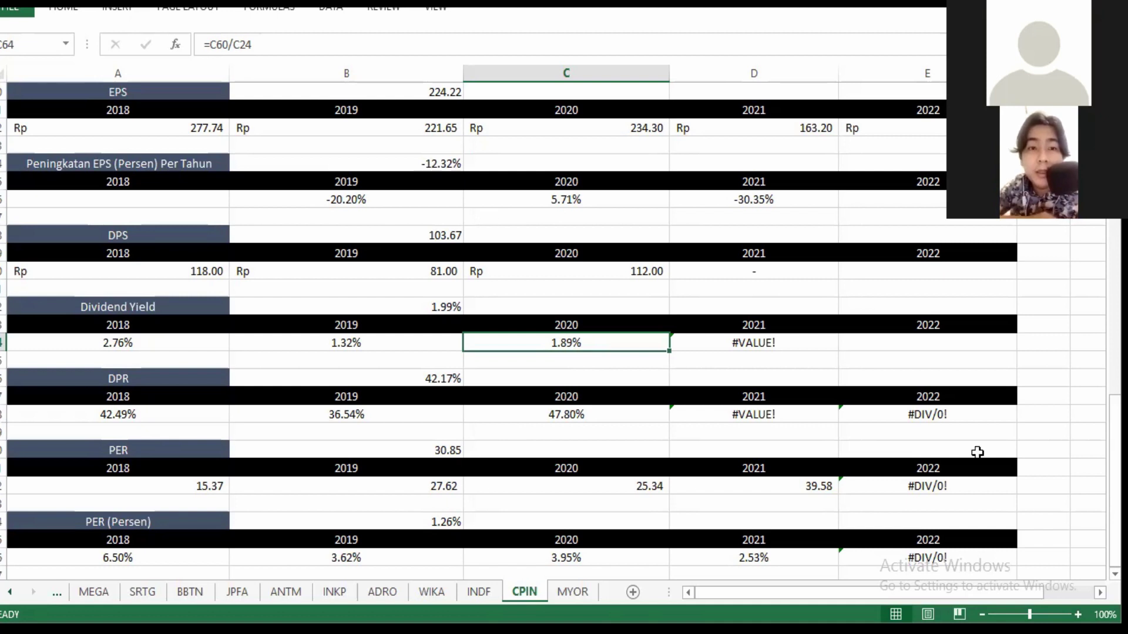
click(1114, 438)
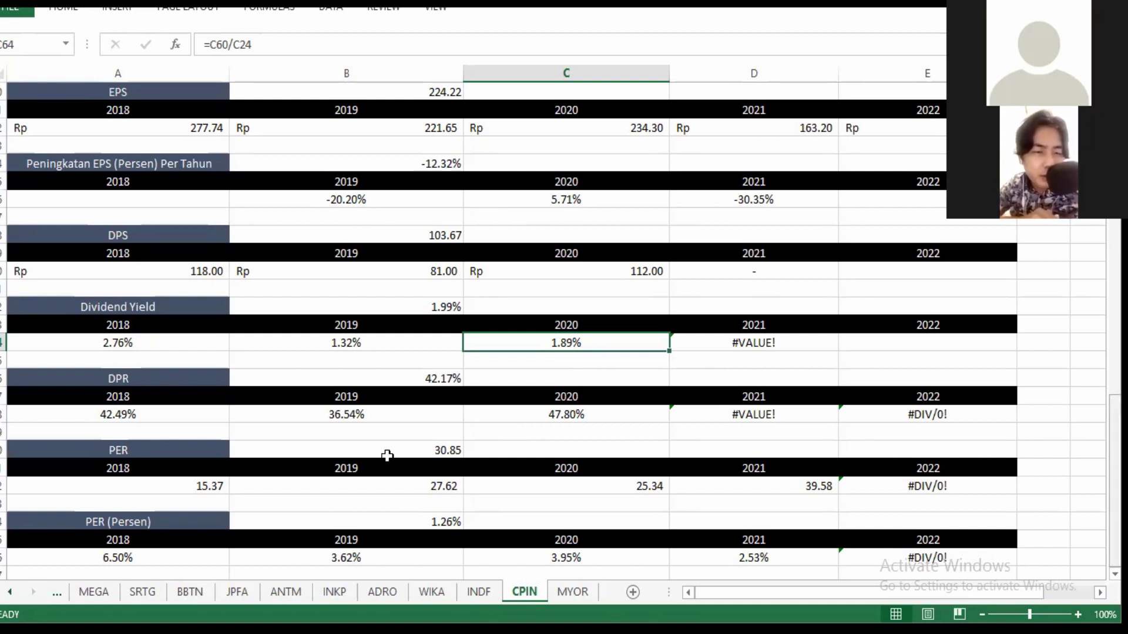
click(595, 558)
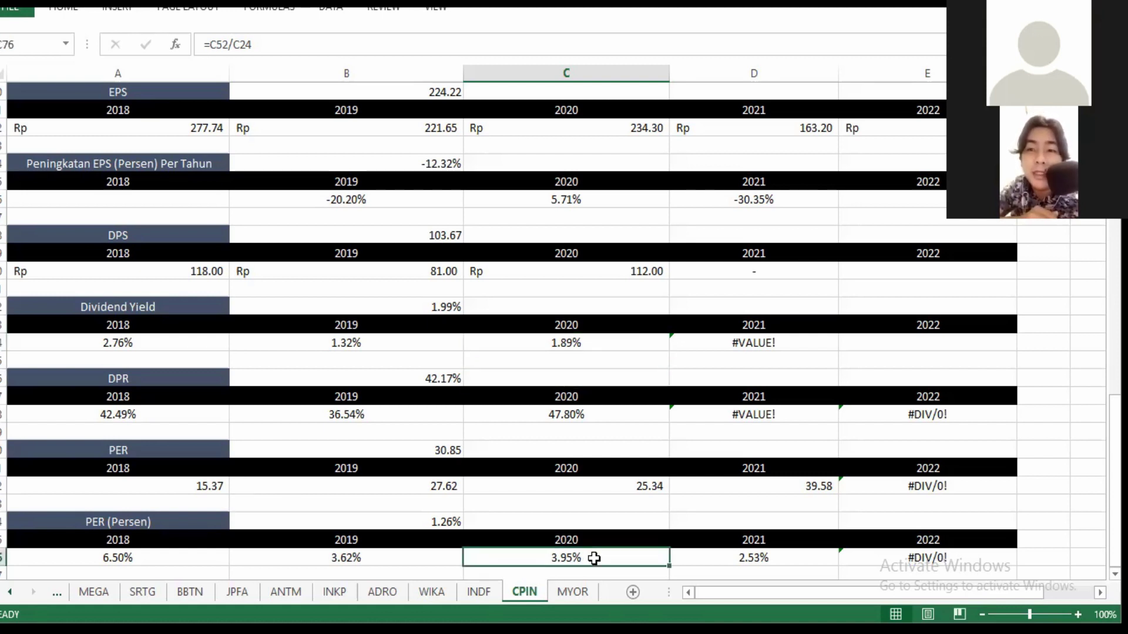